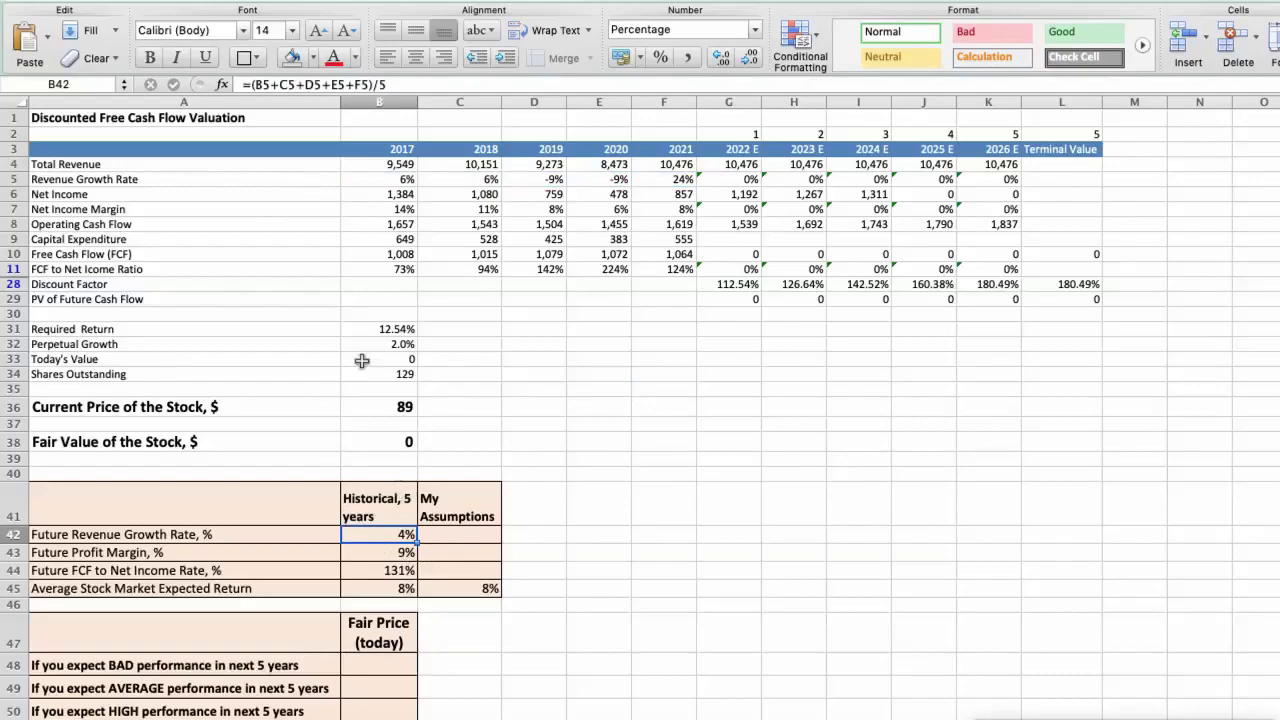
Examine the net income margins for 2017–2021 and the formula behind the historical future profit margin average
click(352, 212)
key(Right)
key(Right)
key(Right)
key(Right)
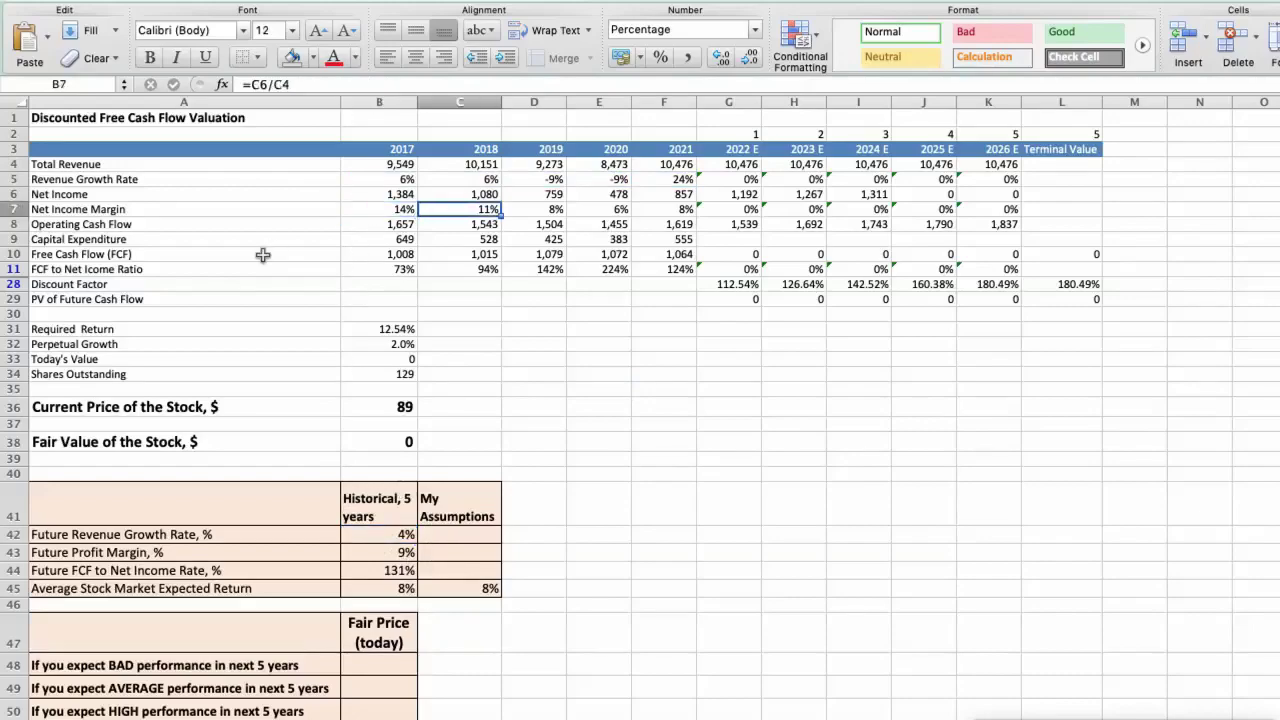
click(361, 550)
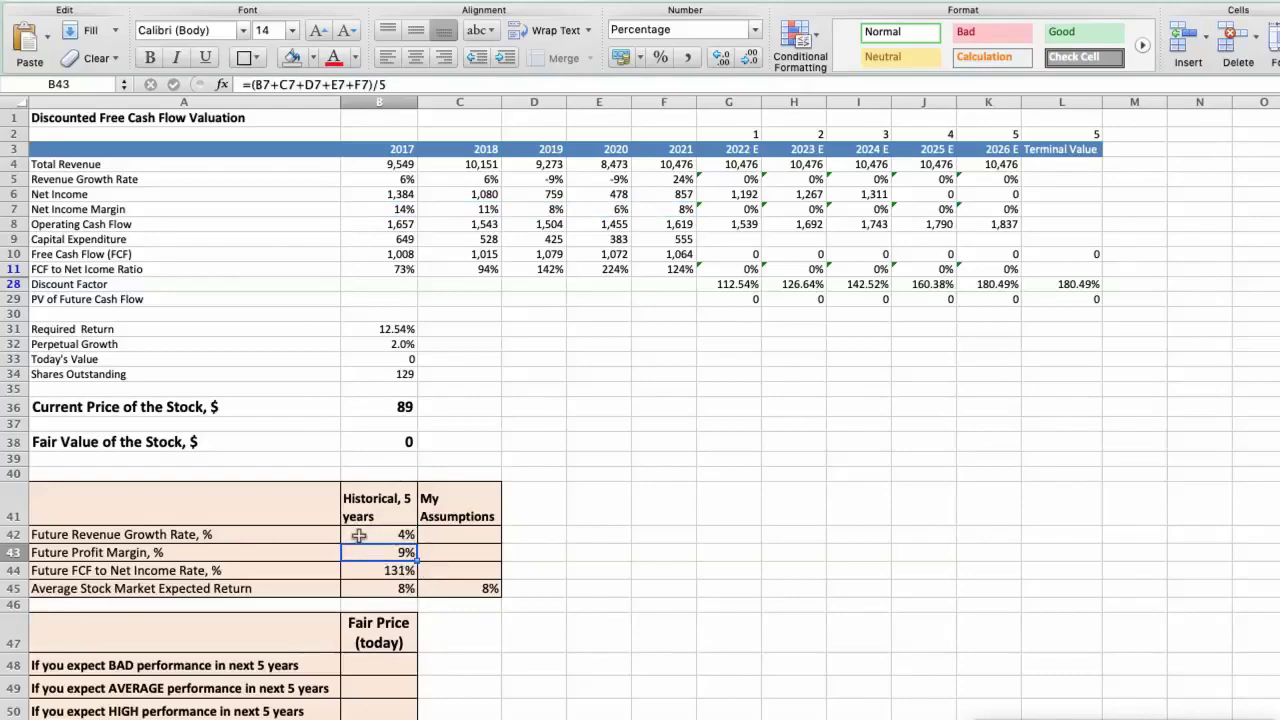
Examine the 2017–2021 FCF to net income ratios, their historical five-year average formula and the historical stock market expected return
click(381, 268)
key(Right)
key(Right)
key(Right)
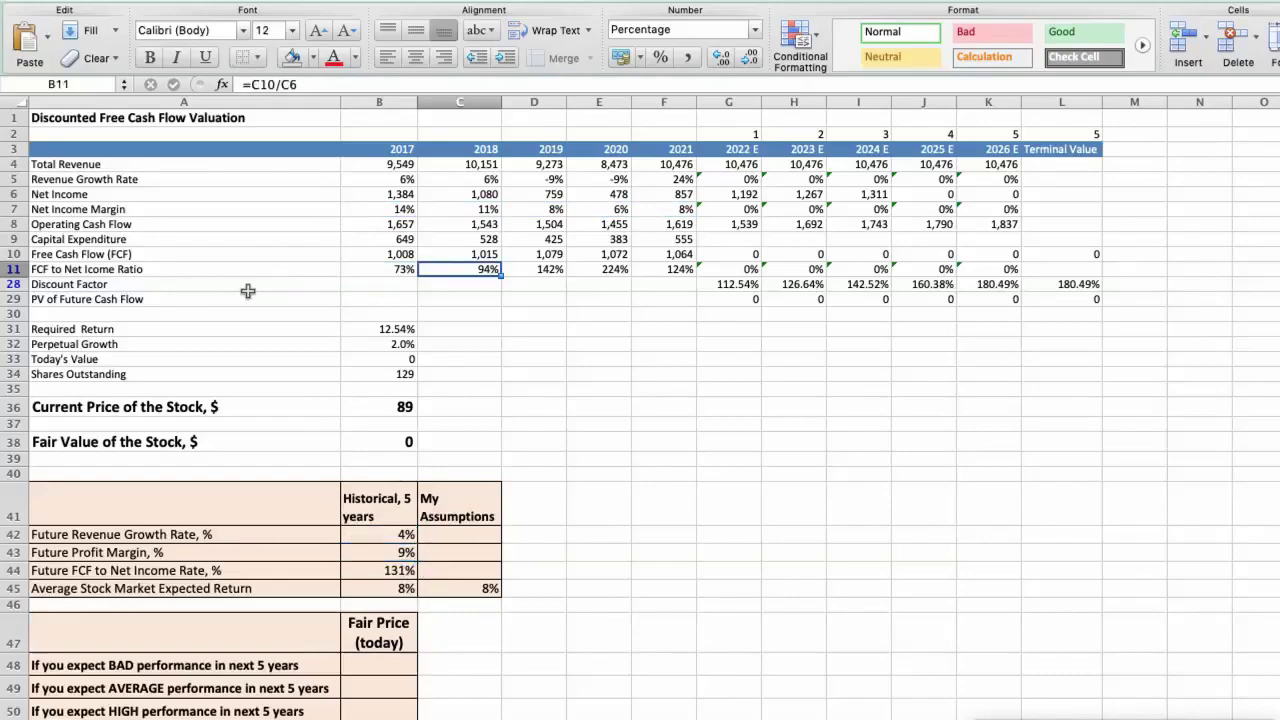
key(Right)
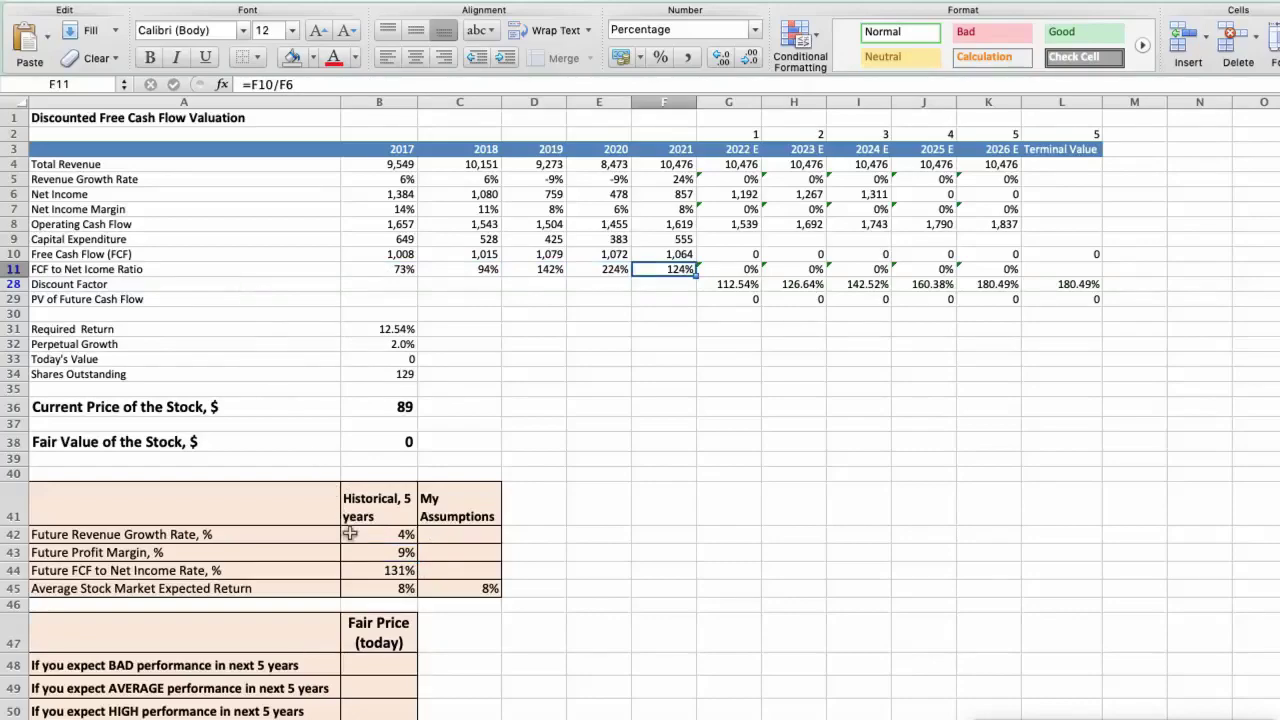
click(362, 570)
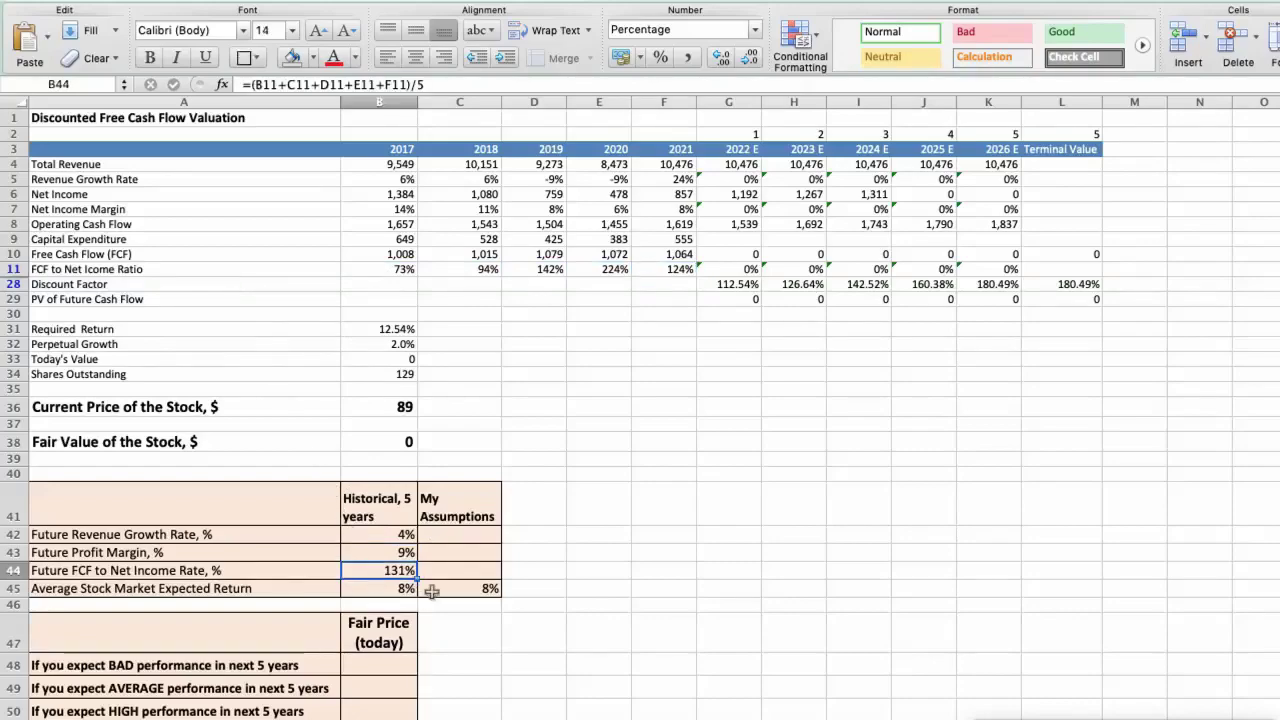
click(361, 588)
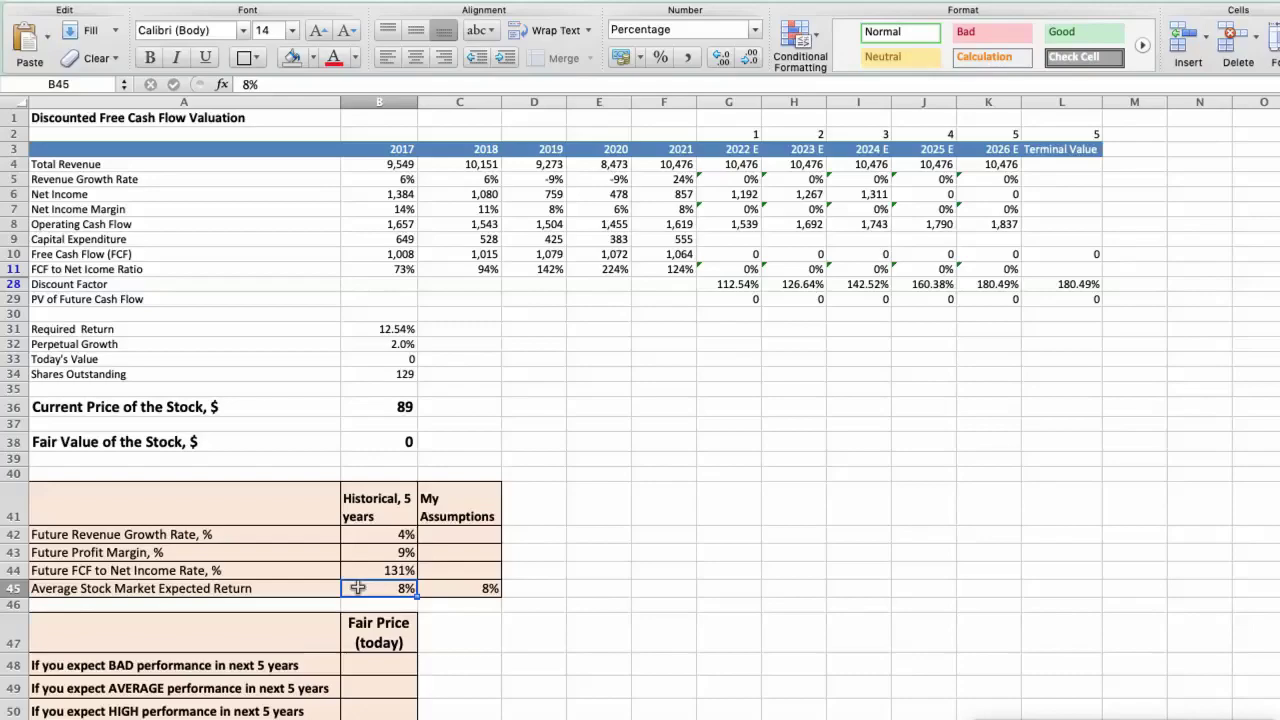
Fill in My Assumptions with 4% future revenue growth, 6% profit margin and 80% FCF to net income rate
click(435, 530)
text(4)
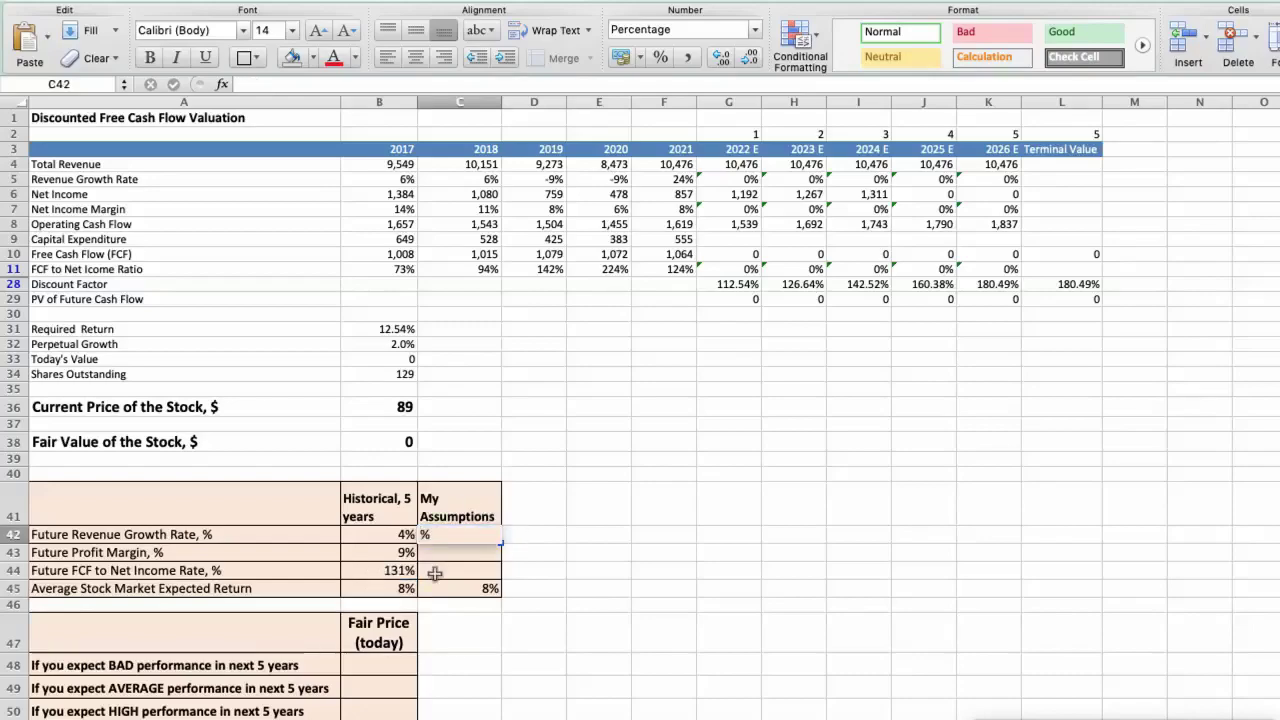
key(Return)
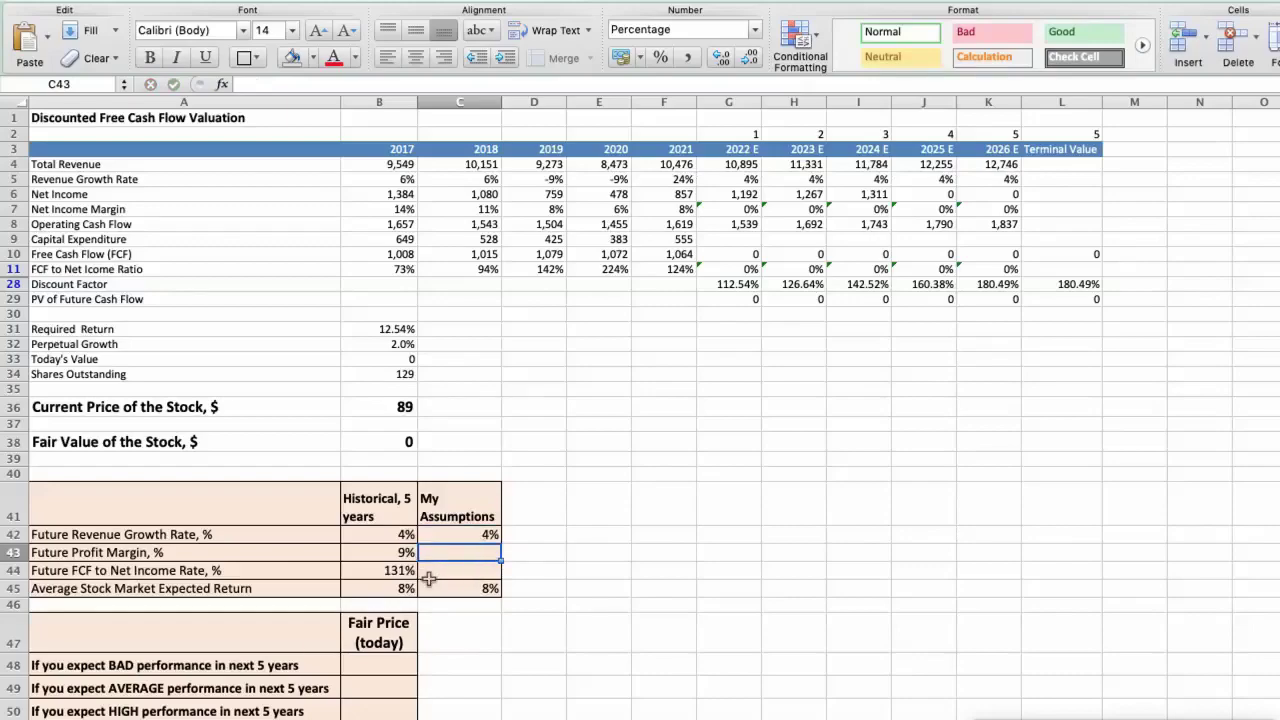
text(6)
key(Return)
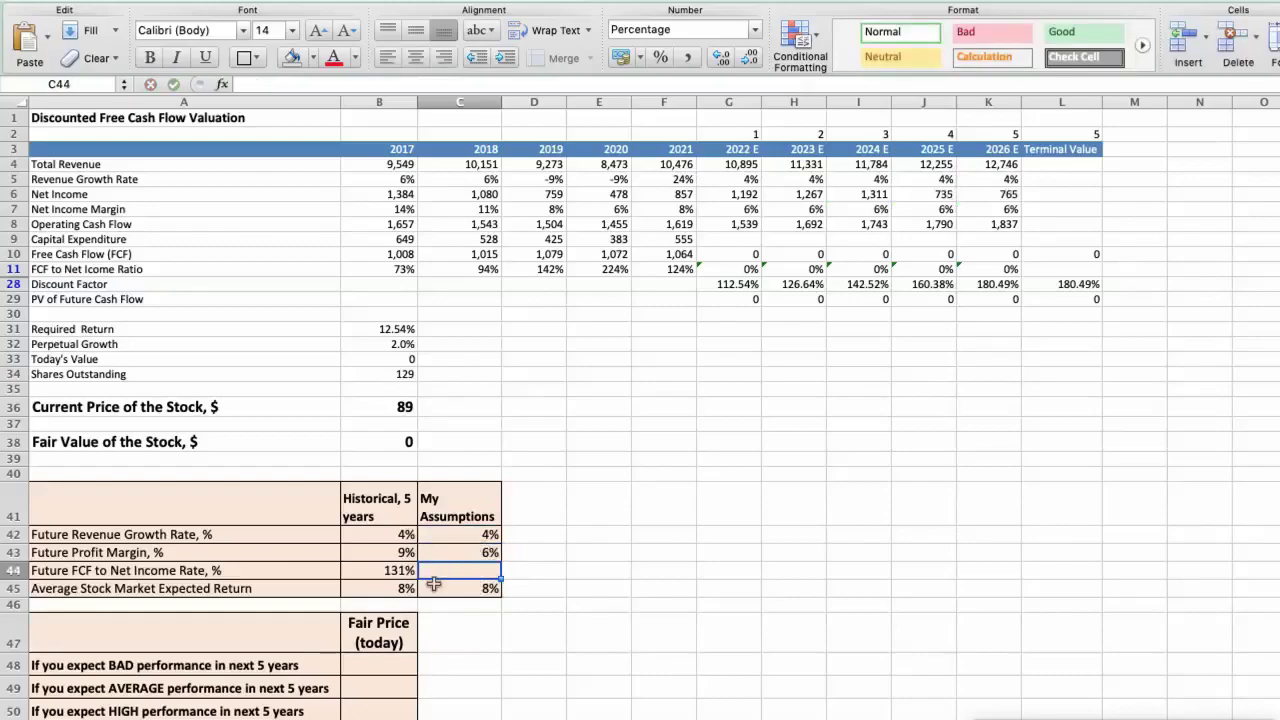
text(80)
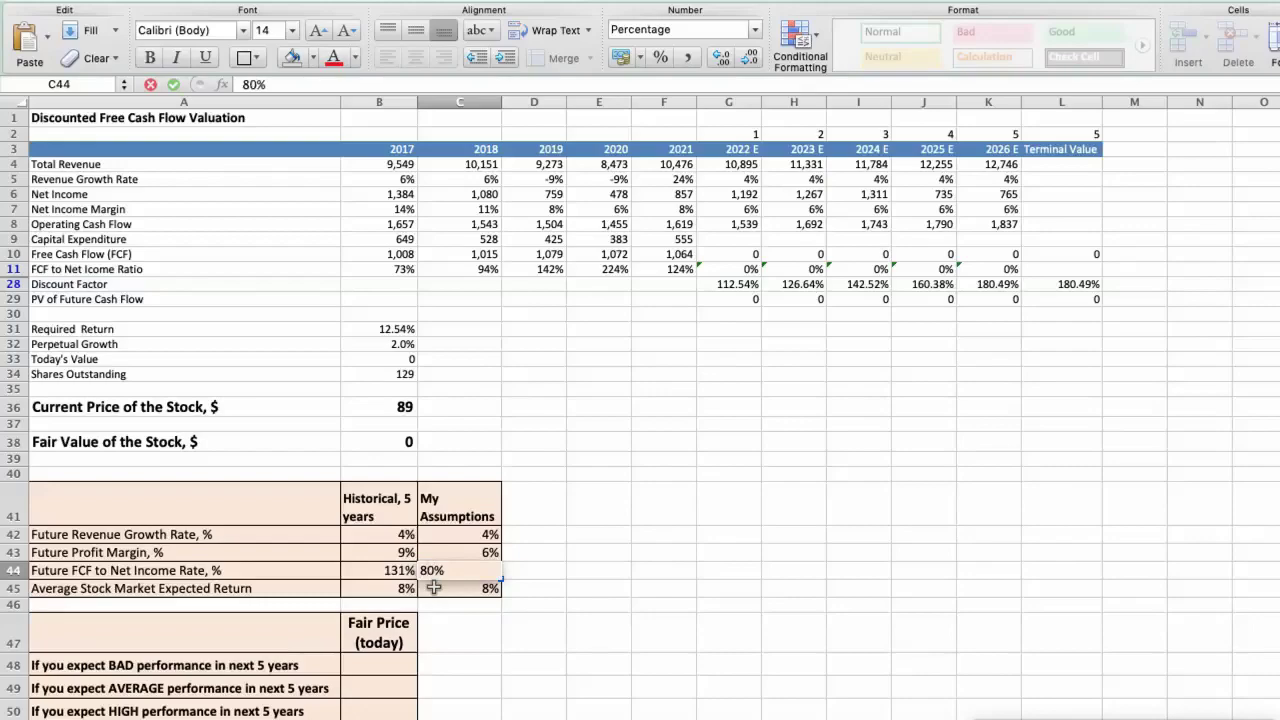
key(Return)
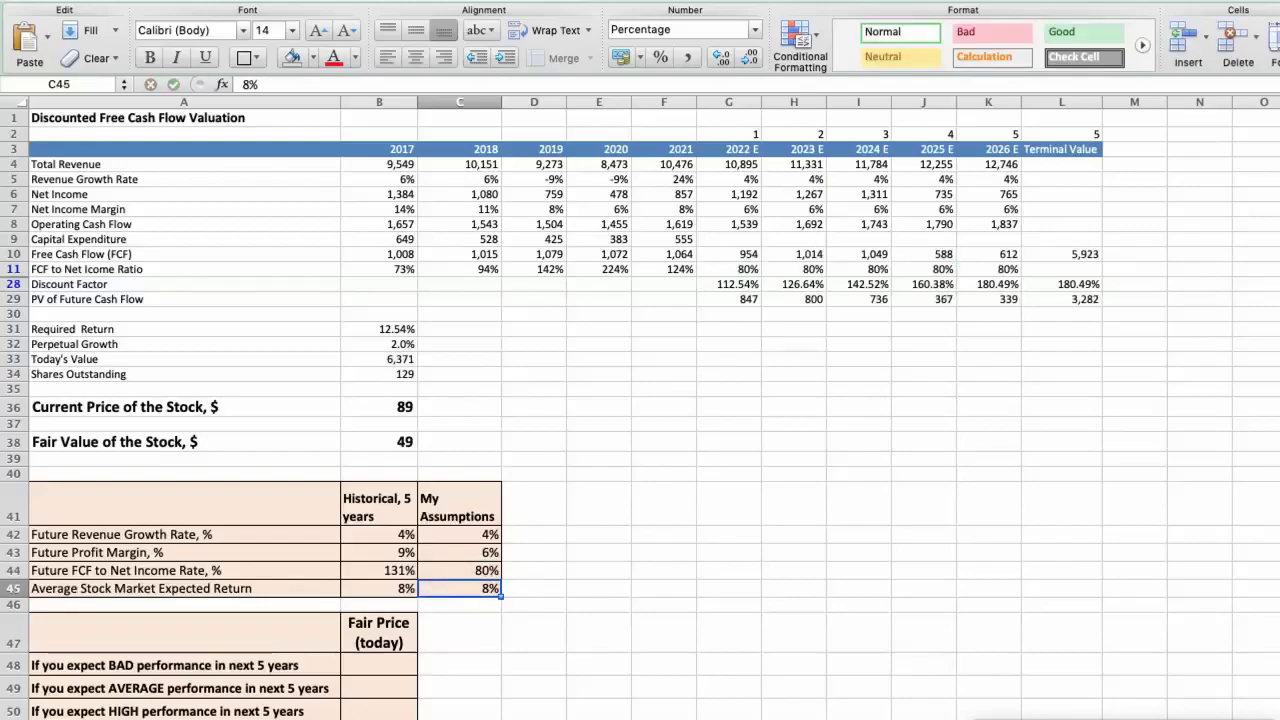
Record the calculated fair value of the stock, 49, as today's fair price for BAD performance in the next 5 years
click(377, 444)
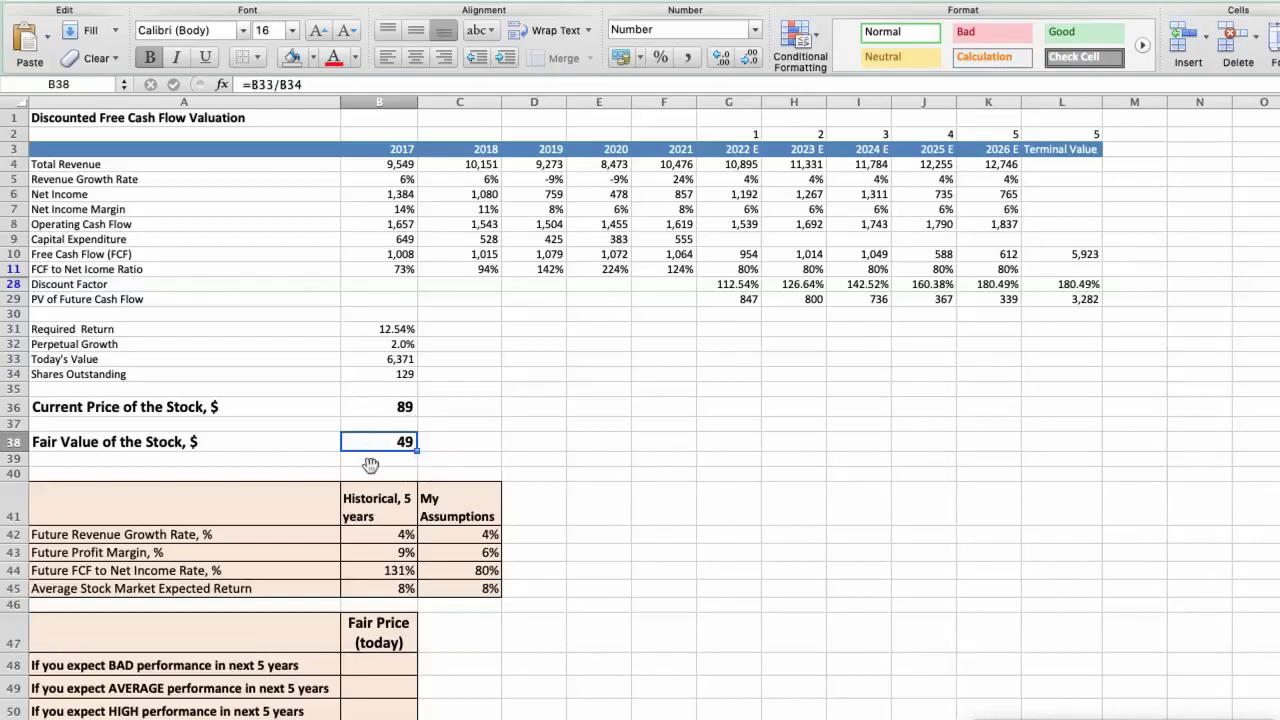
scroll(370, 466, down, 3)
click(378, 557)
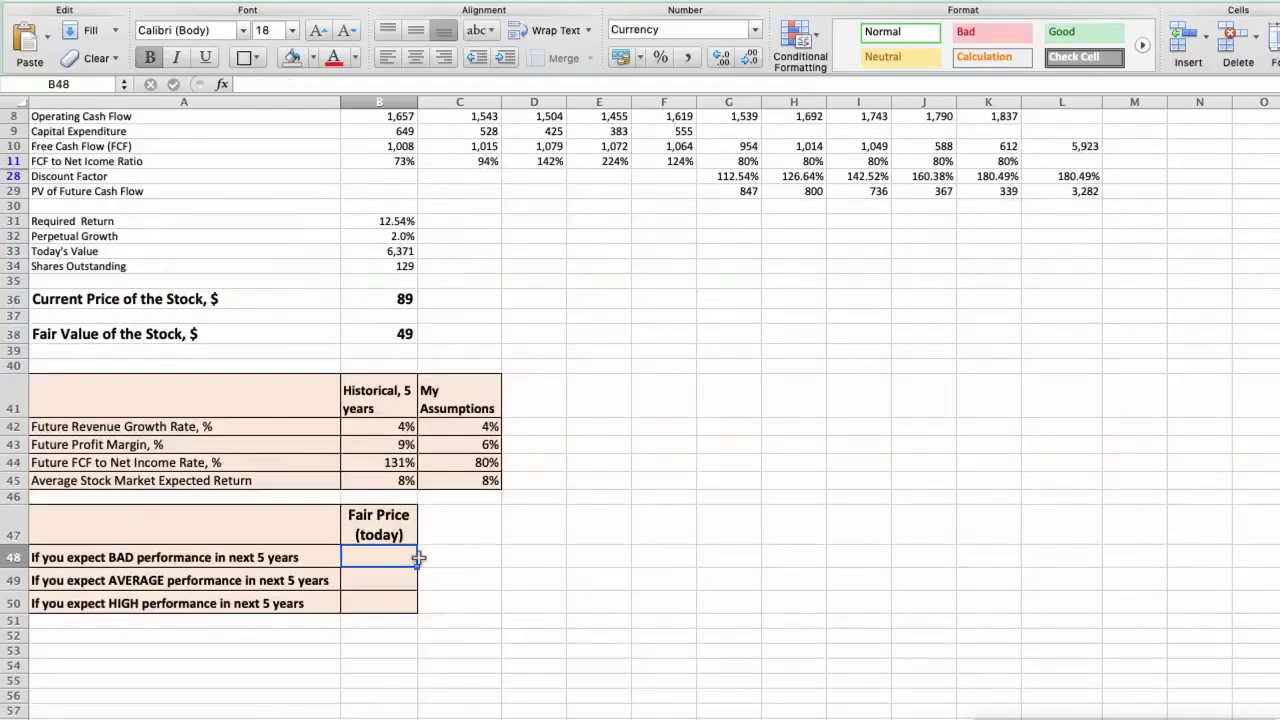
text(49)
key(Return)
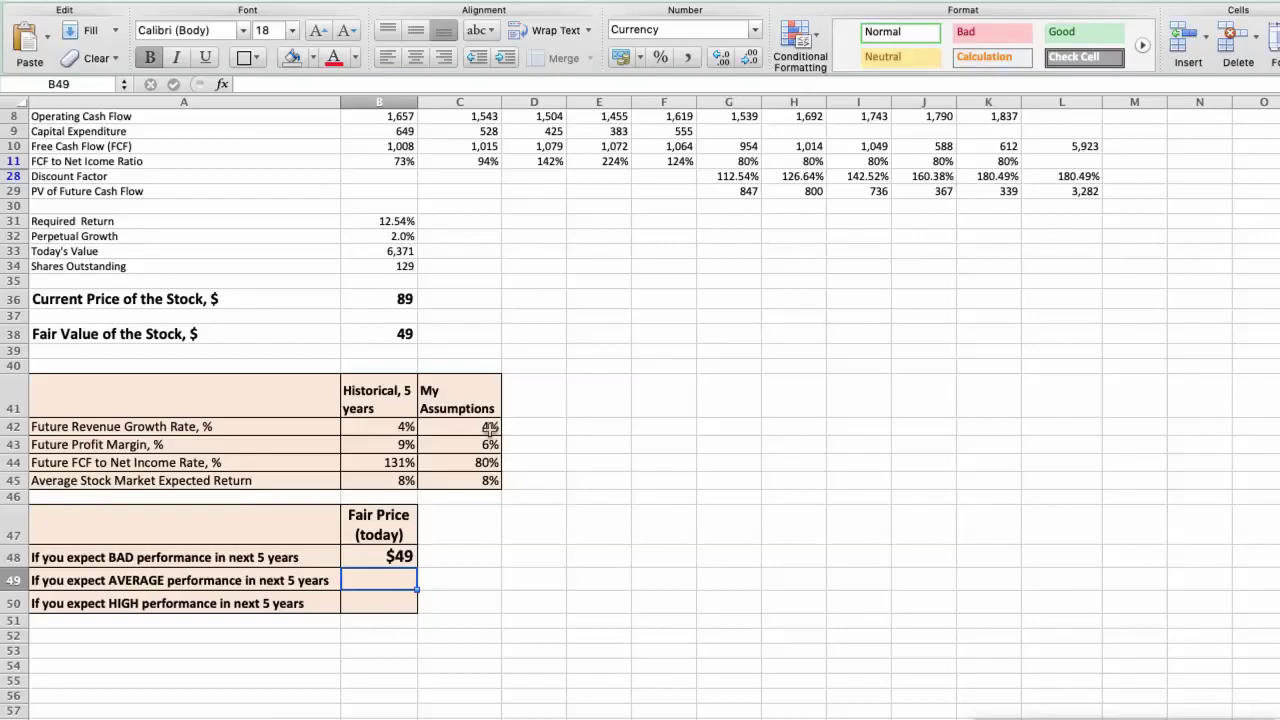
Change My Assumptions to 5% future revenue growth, 7% profit margin and 90% FCF to net income rate
click(456, 427)
text(5)
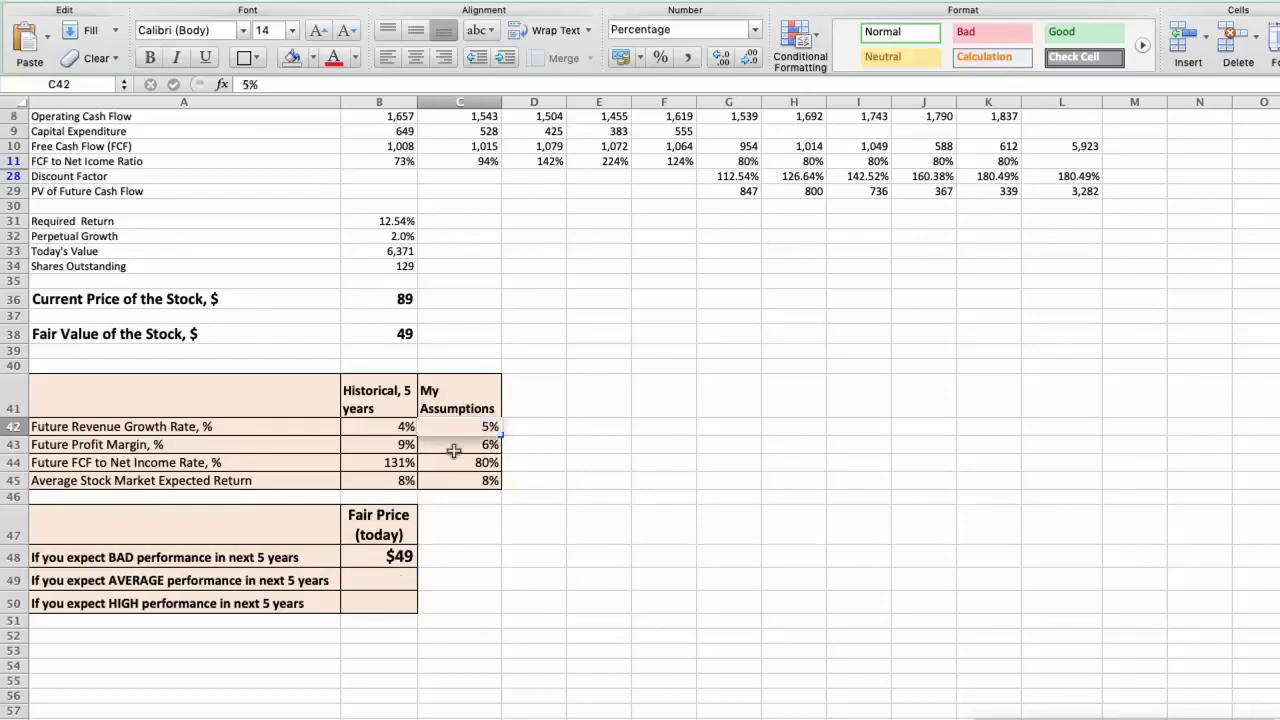
key(Return)
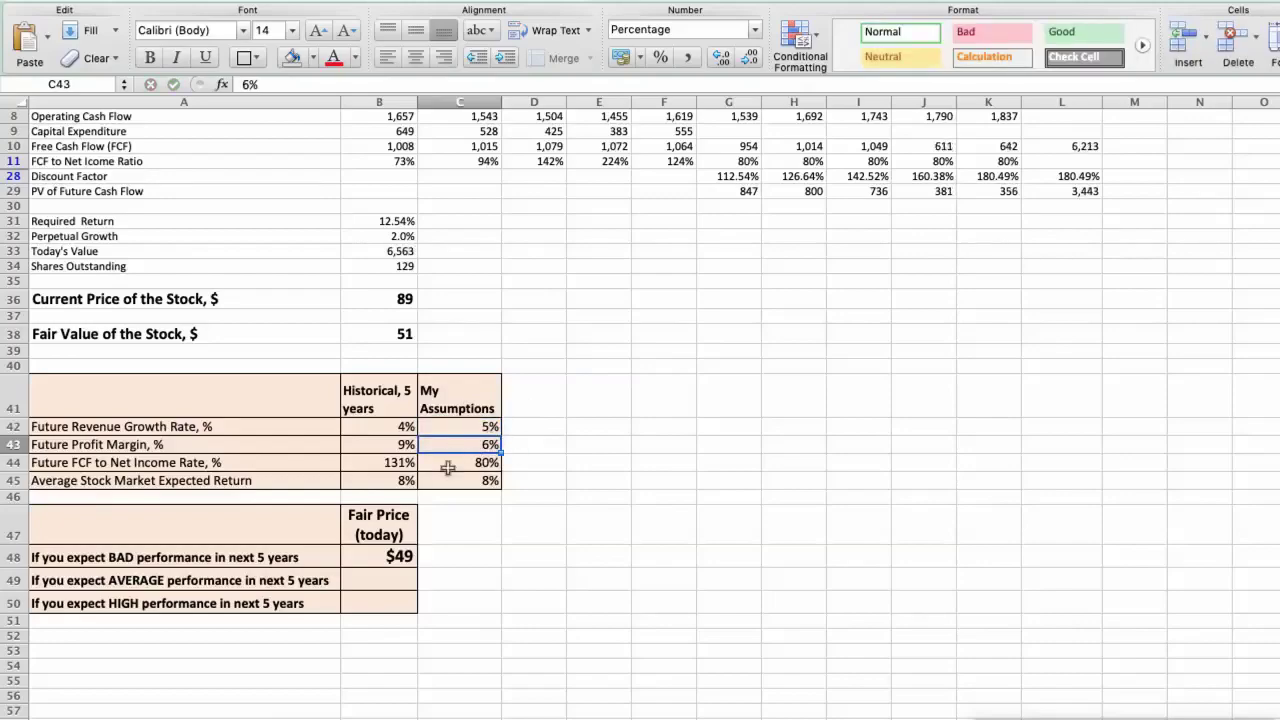
text(7)
key(Return)
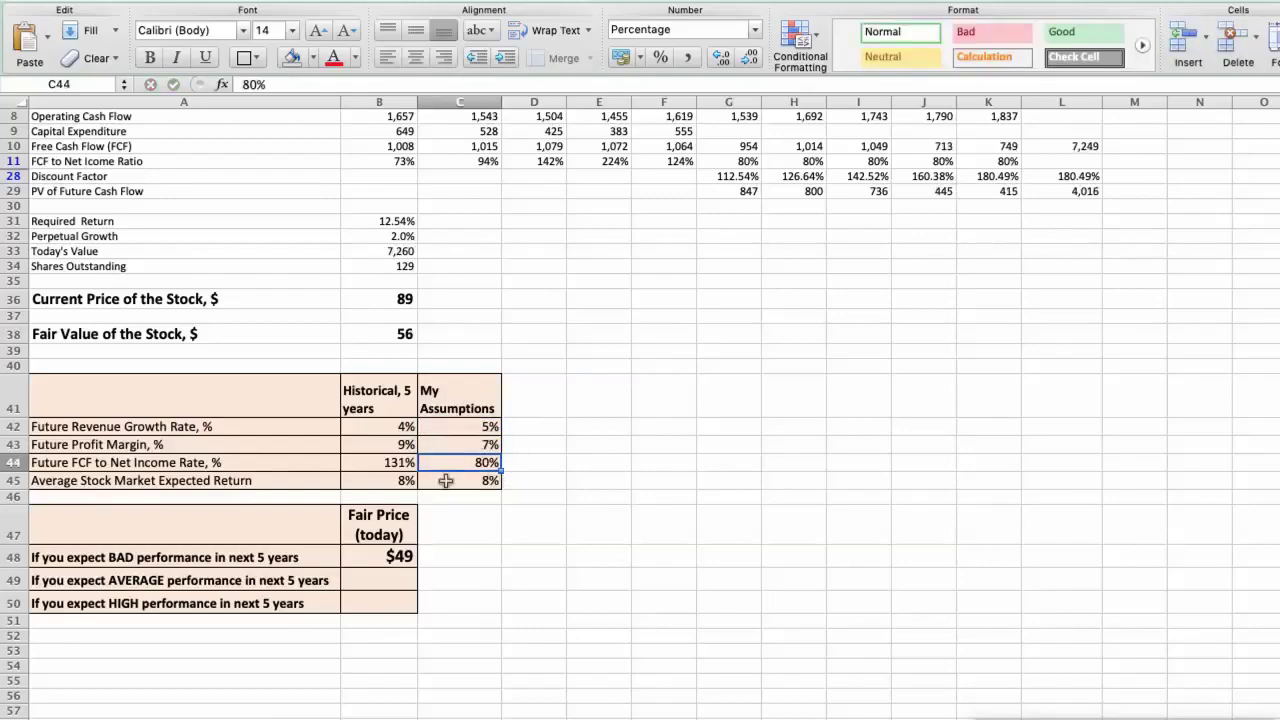
text(9)
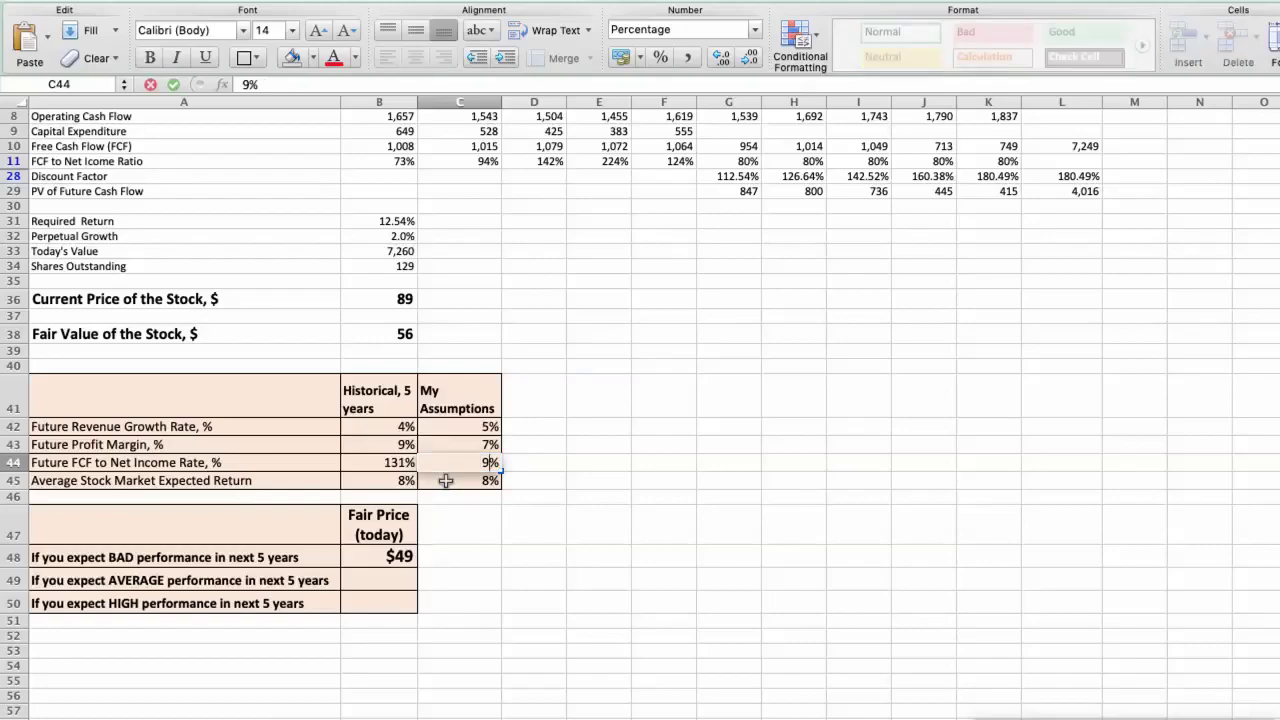
text(0)
key(Return)
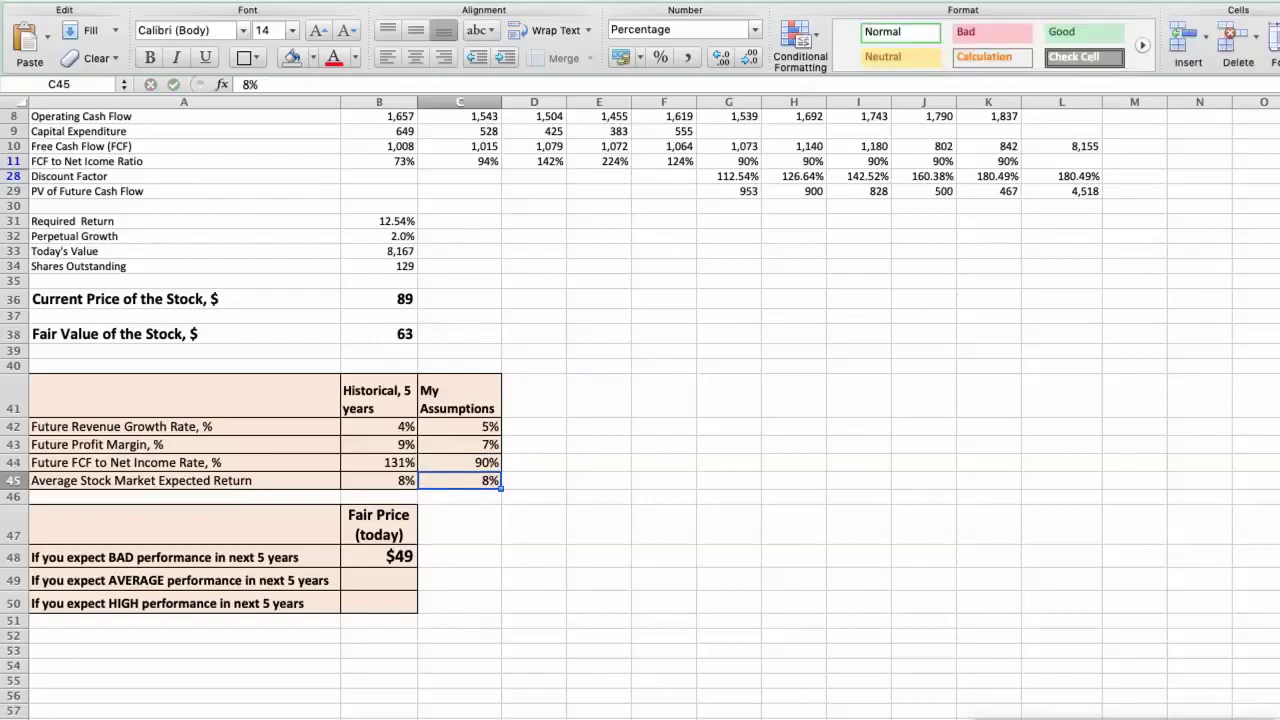
Record the recalculated fair value of the stock, 63, as the fair price for AVERAGE performance
click(371, 336)
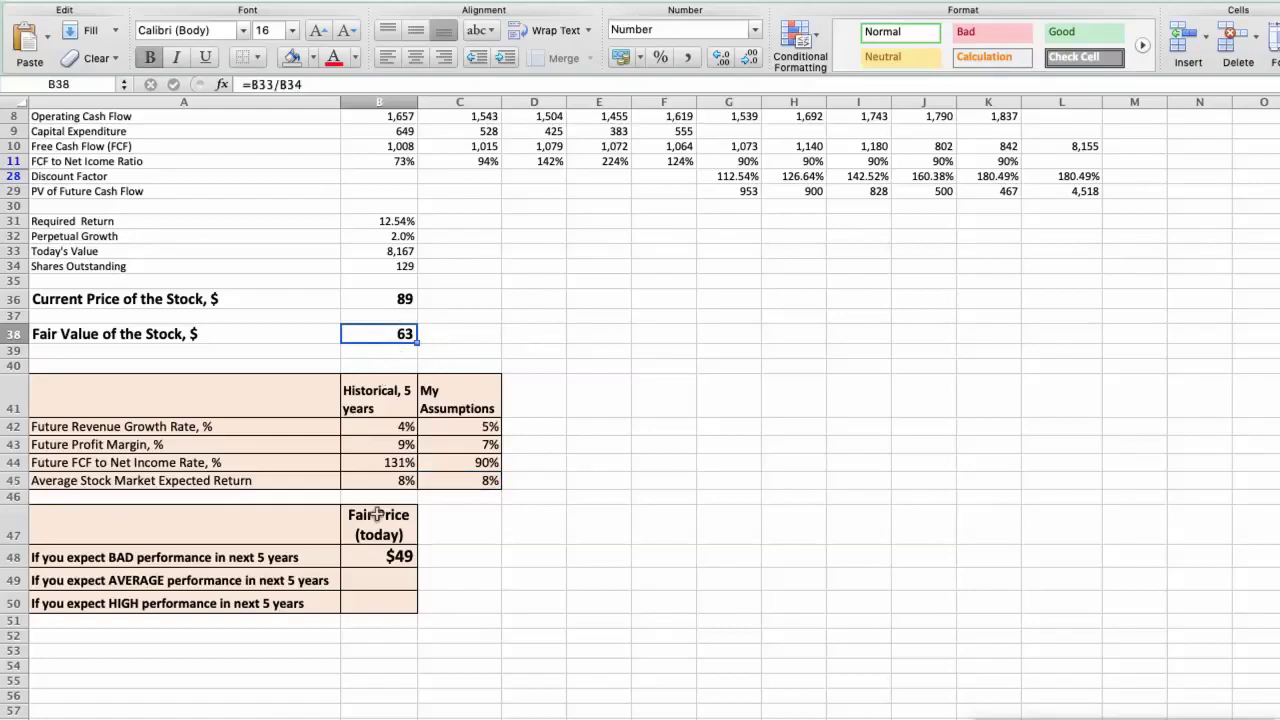
click(385, 577)
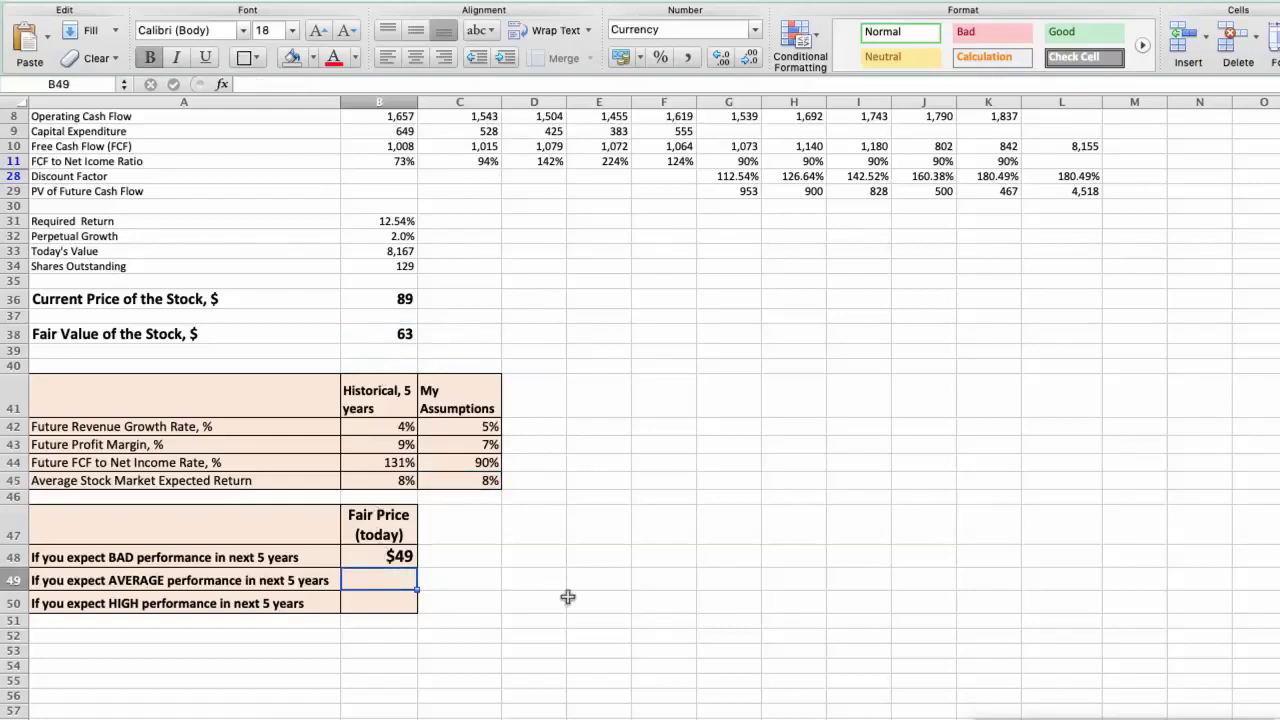
text(63)
key(Return)
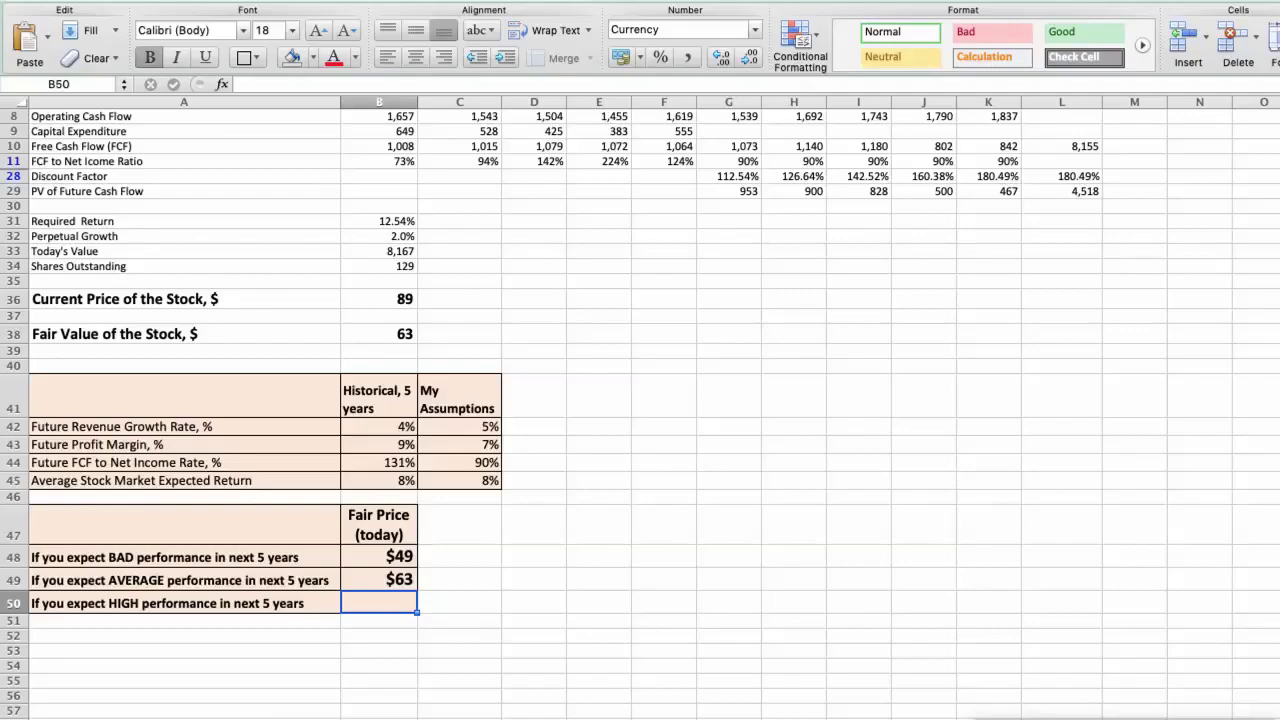
Raise My Assumptions to 6% future revenue growth, 8% profit margin and 100% FCF to net income rate
click(450, 426)
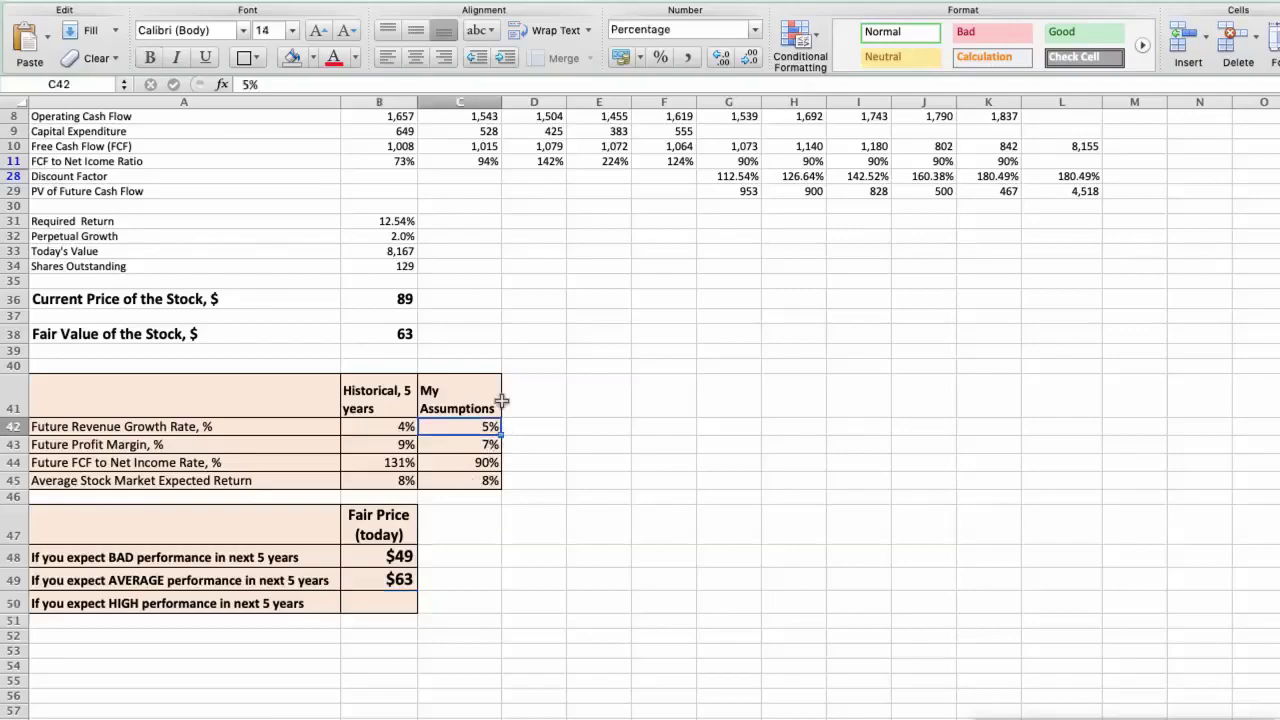
text(6)
key(Return)
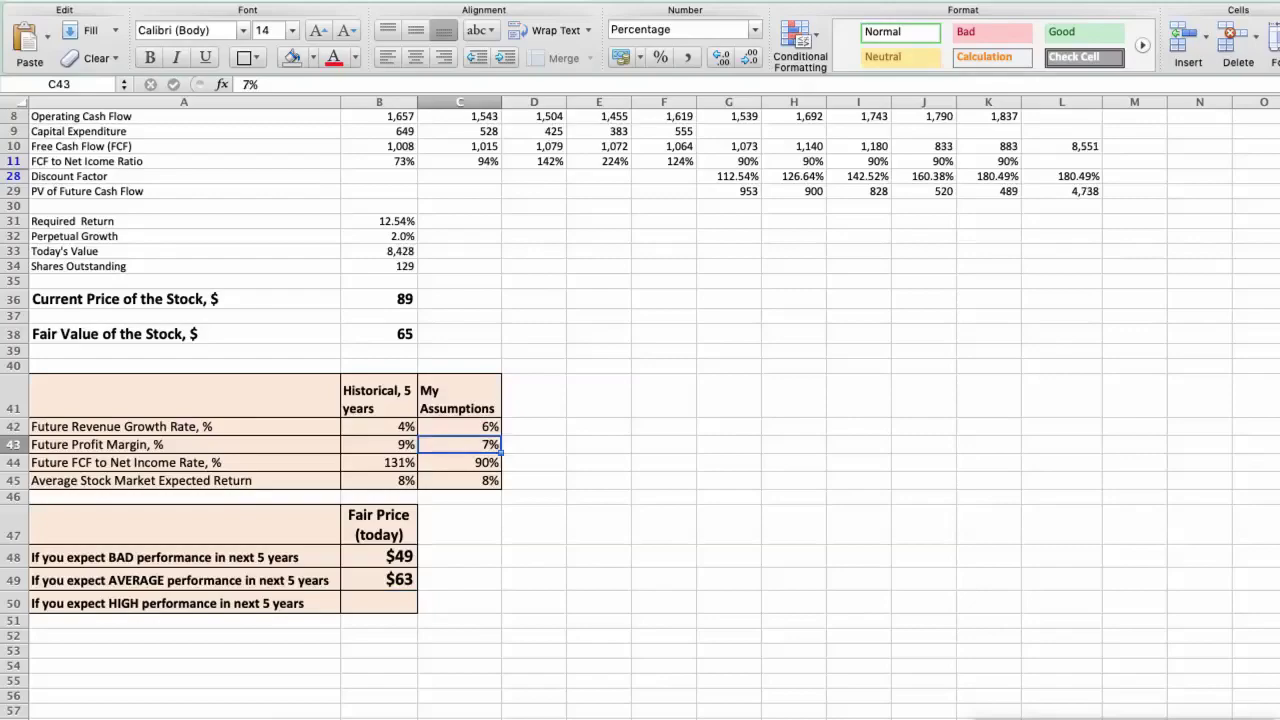
text(8)
key(Return)
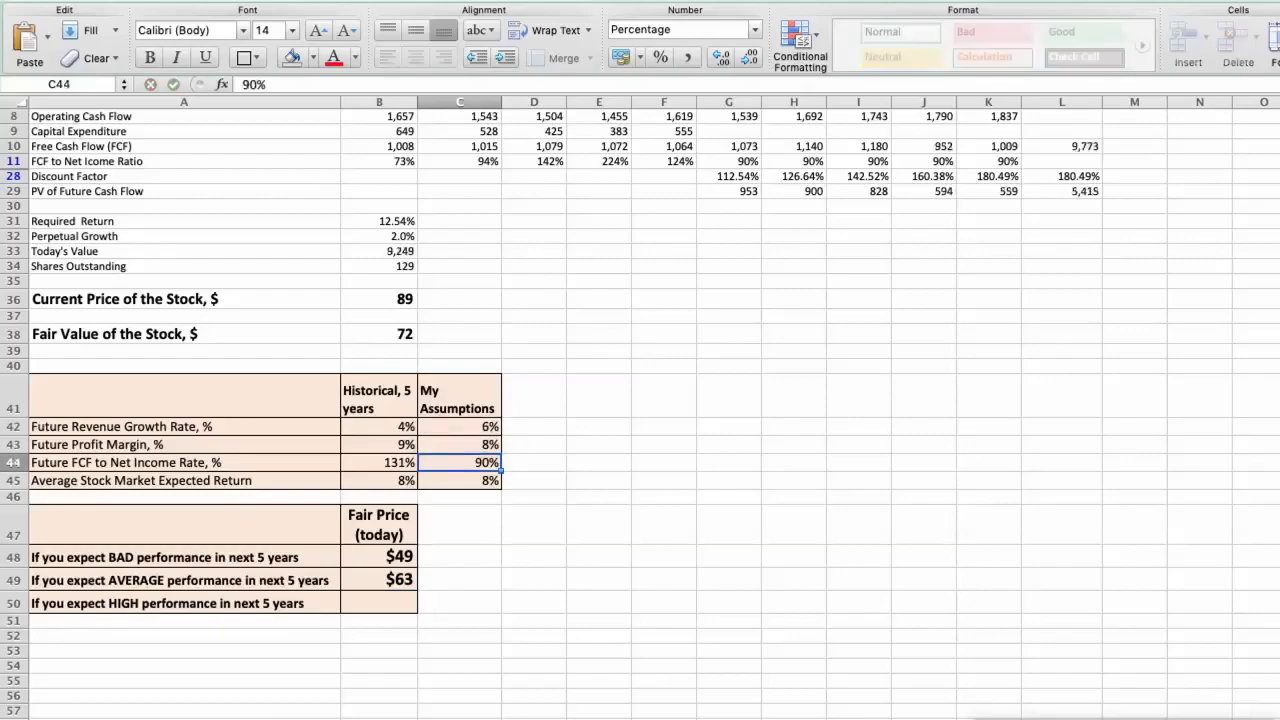
text(1)
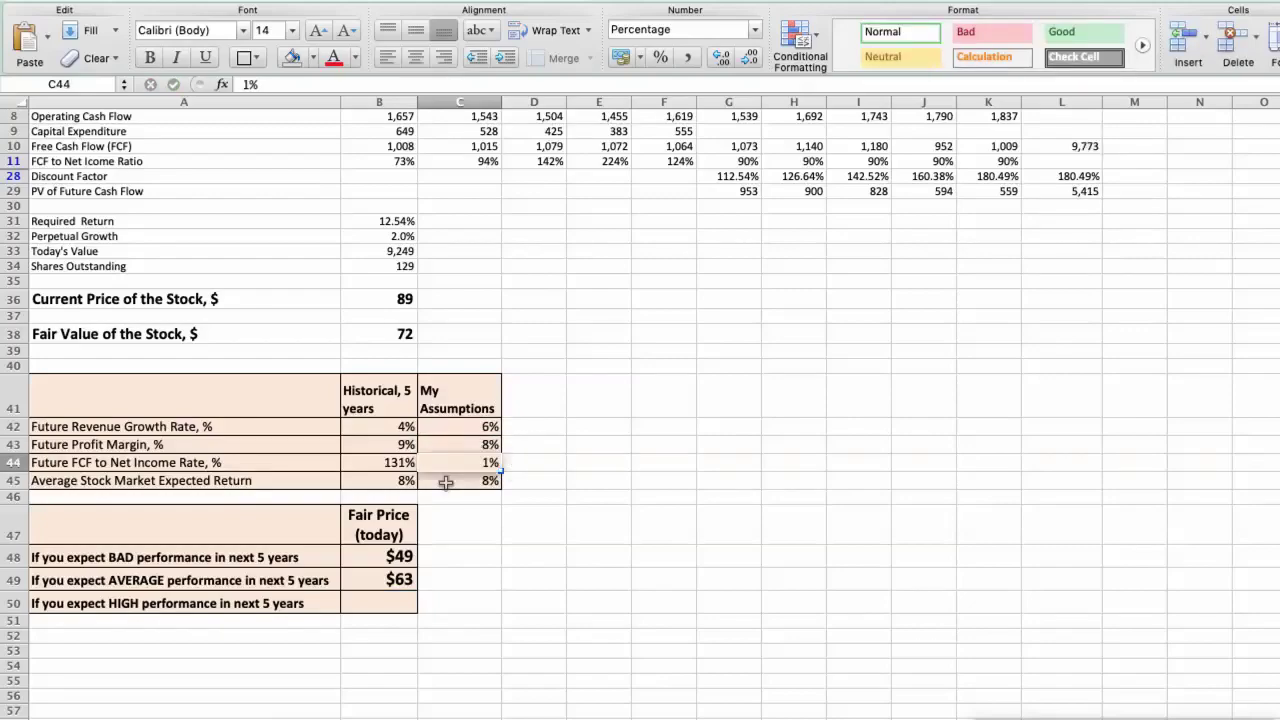
text(00)
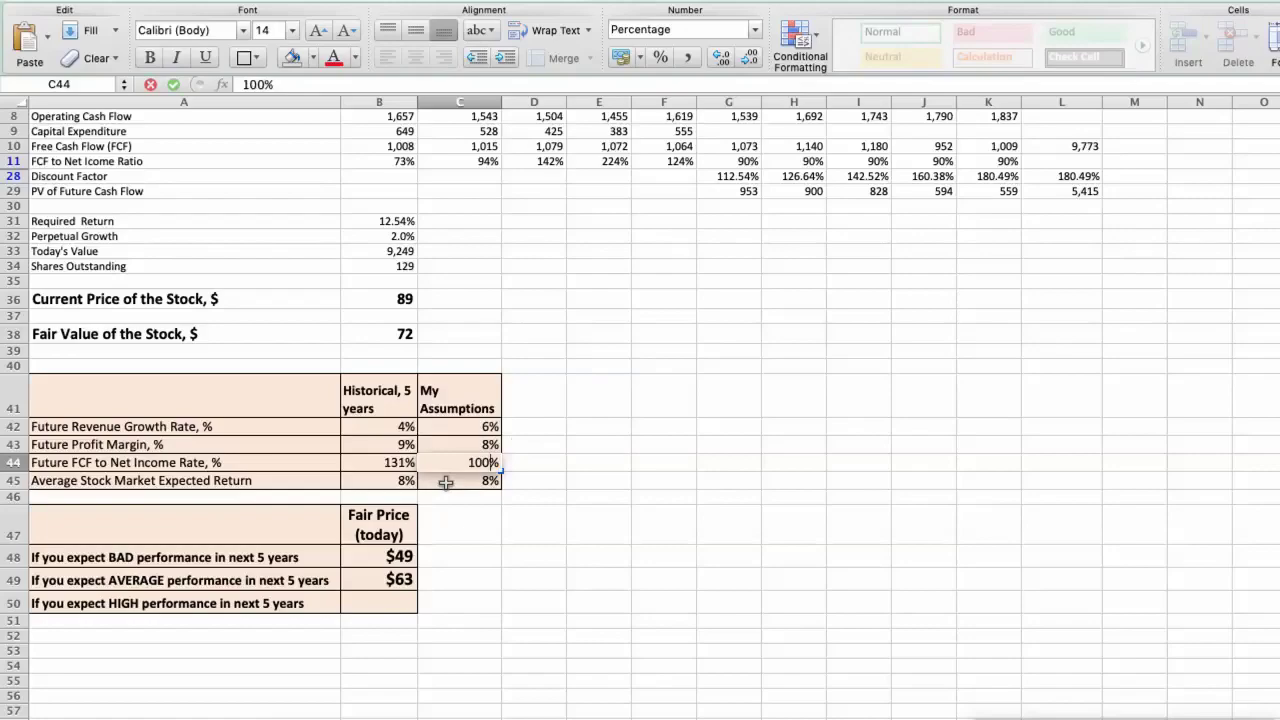
key(Return)
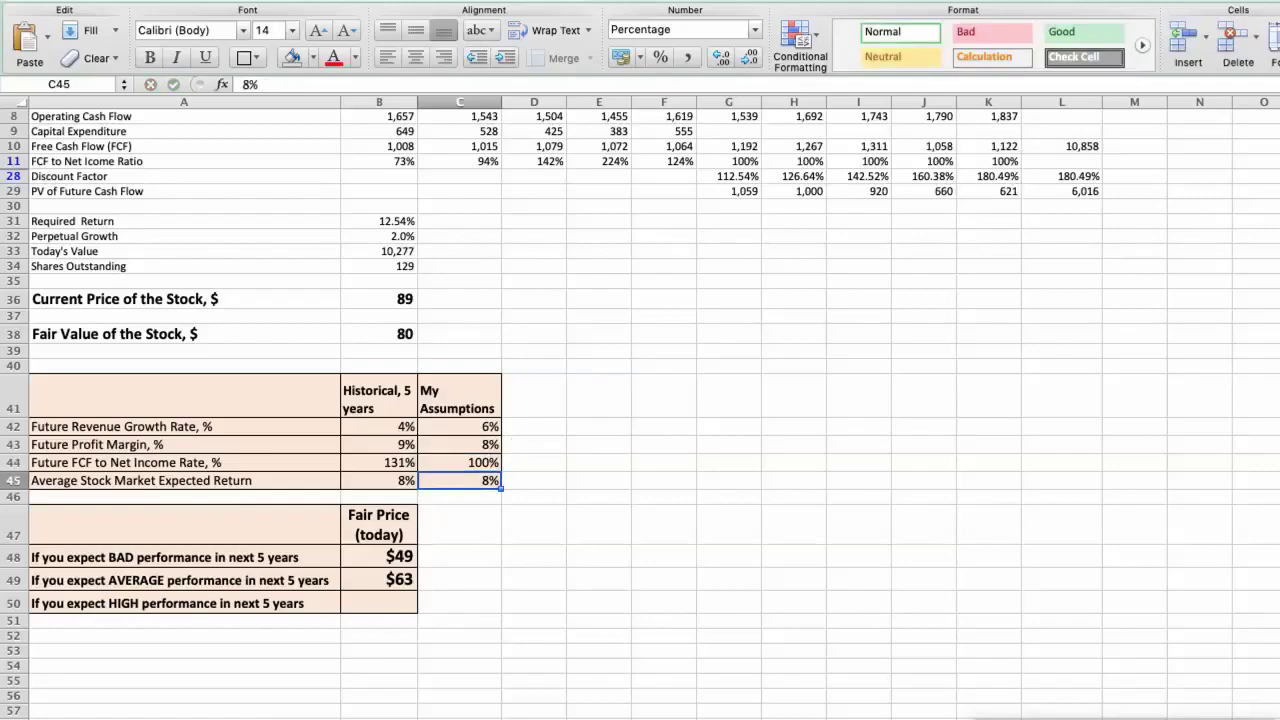
Record the recalculated fair value of the stock, 80, as the fair price for HIGH performance
click(372, 333)
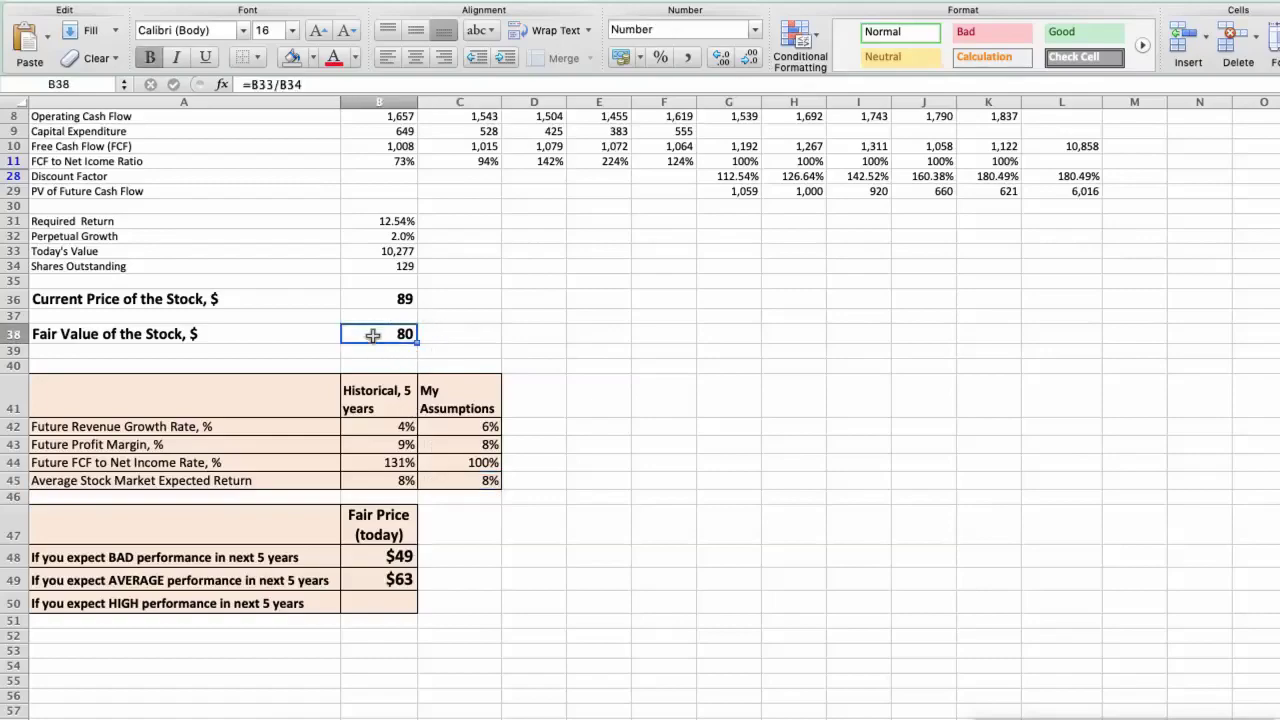
click(385, 604)
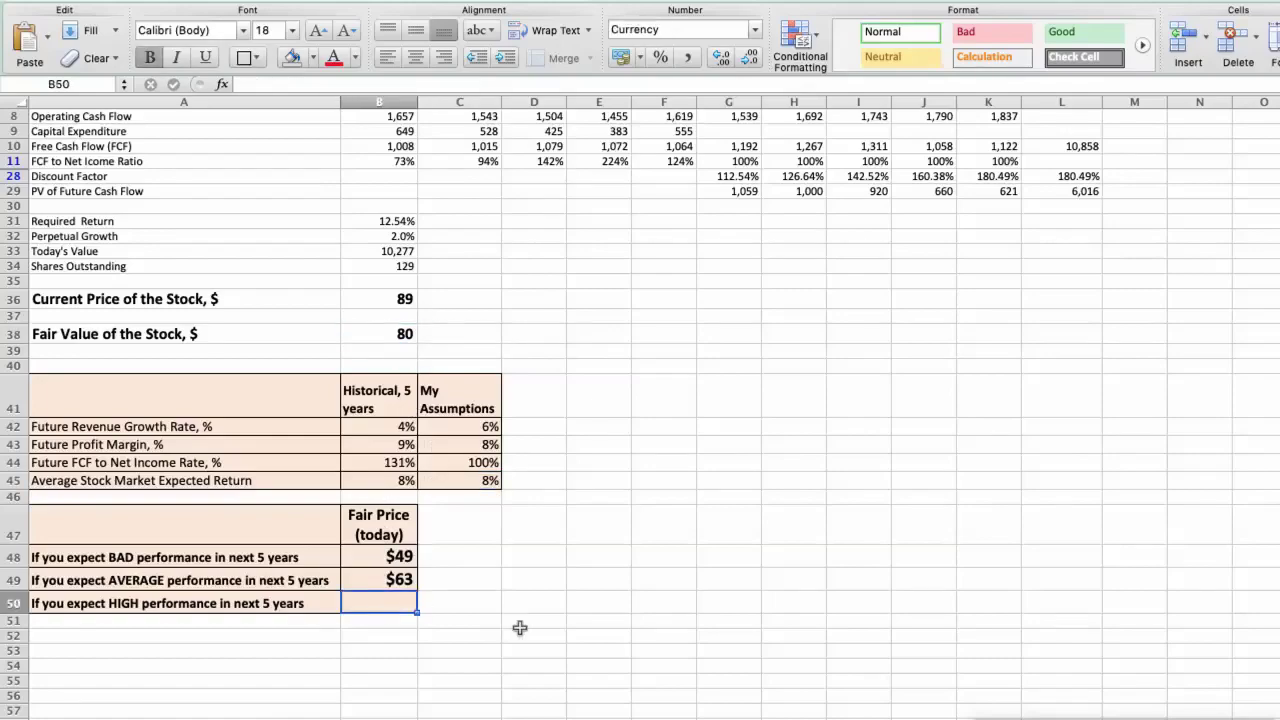
text(80)
key(Return)
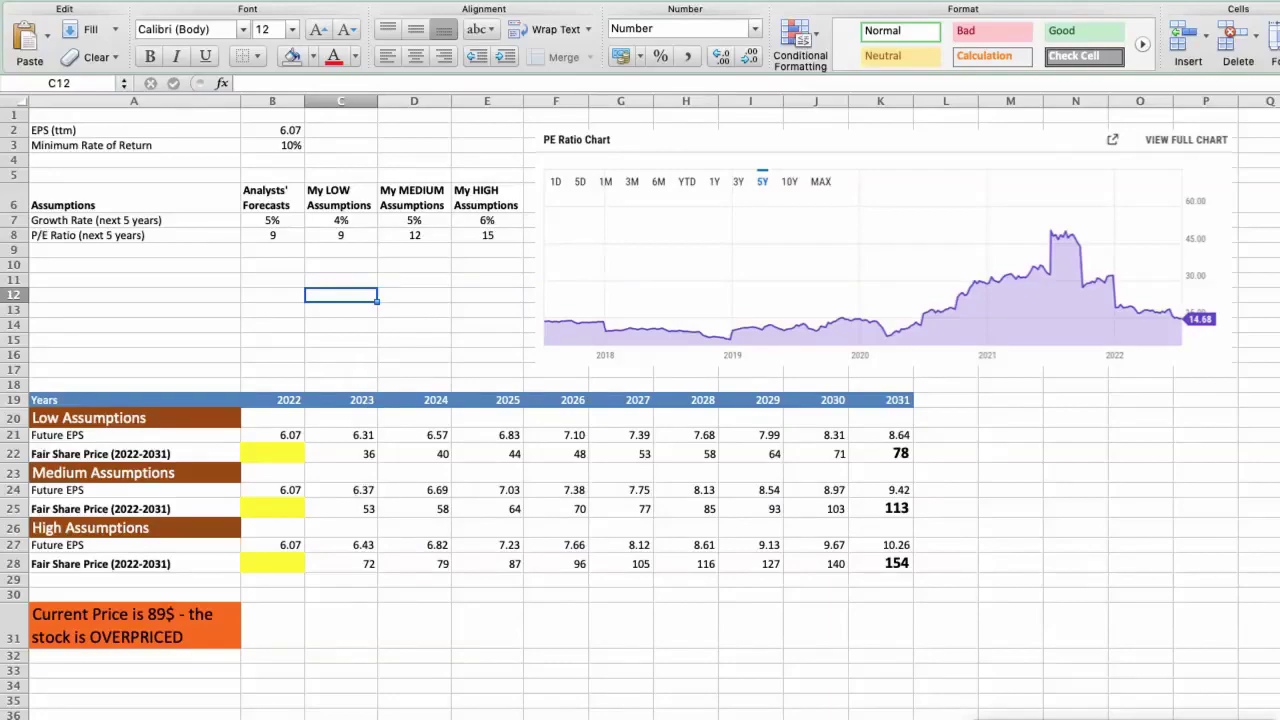
Review the trailing EPS, minimum rate of return and analysts' growth rate and P/E forecasts on the P/E valuation sheet
click(265, 130)
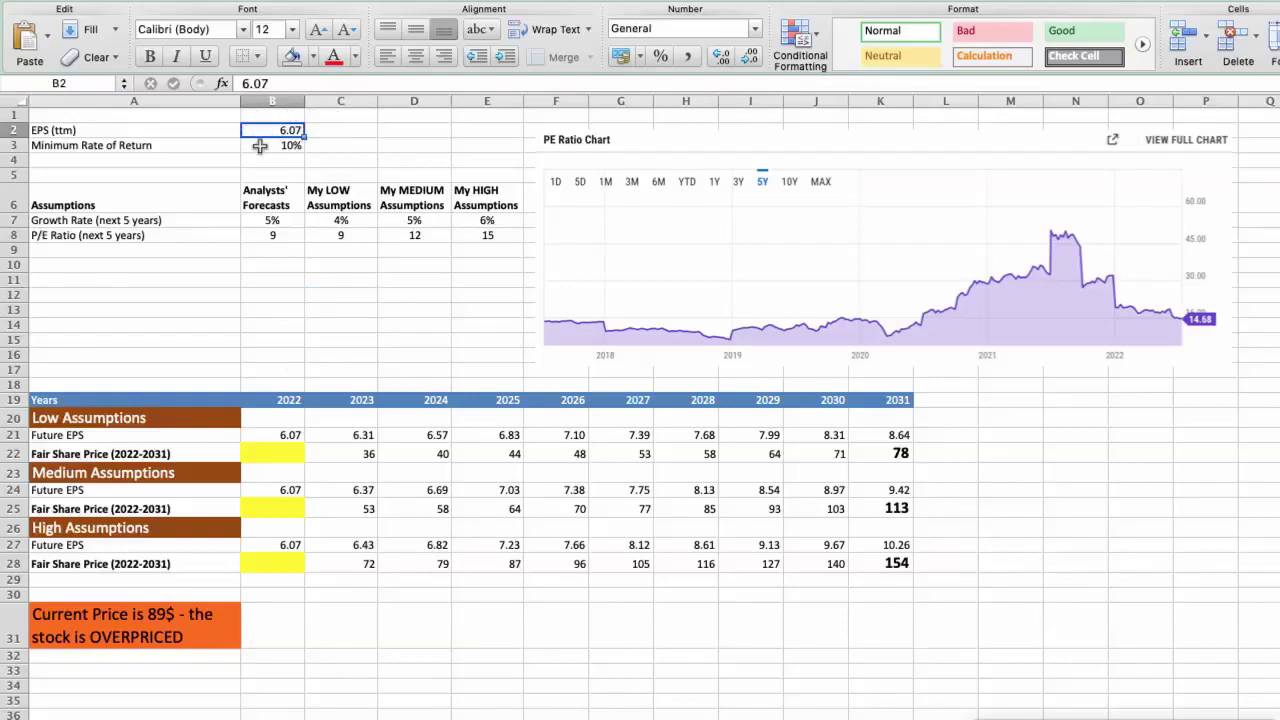
click(260, 146)
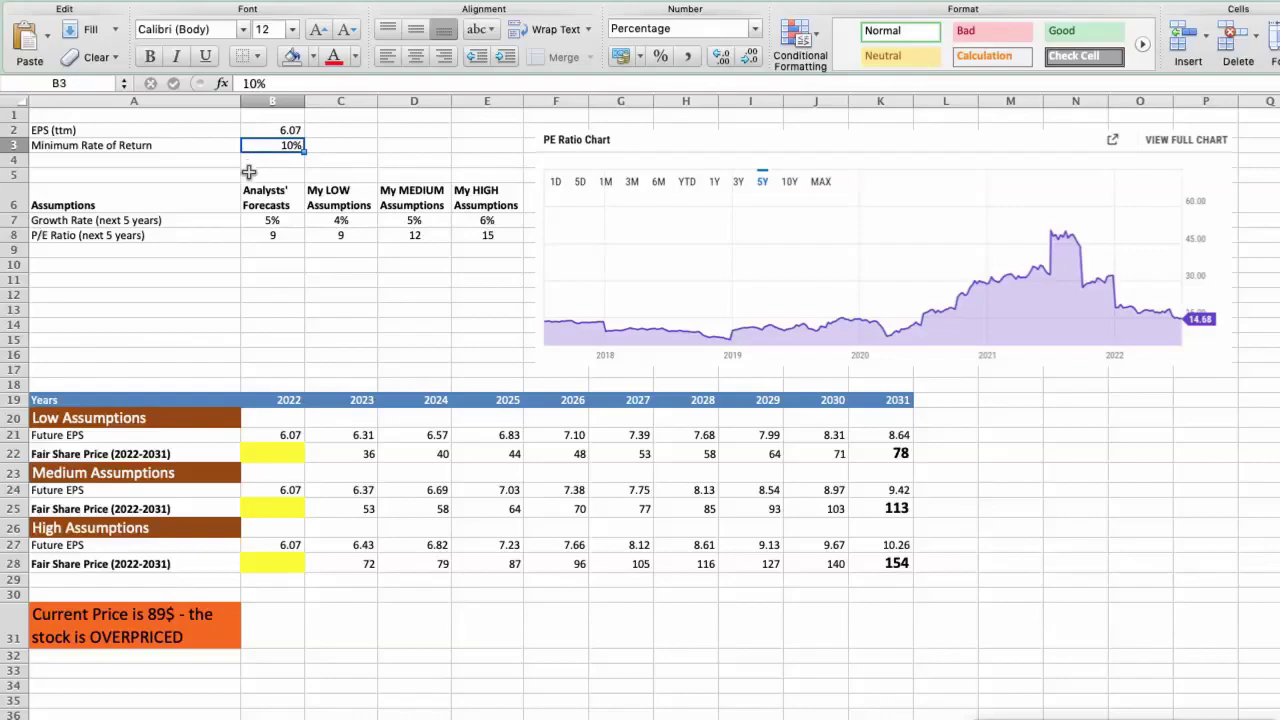
click(248, 220)
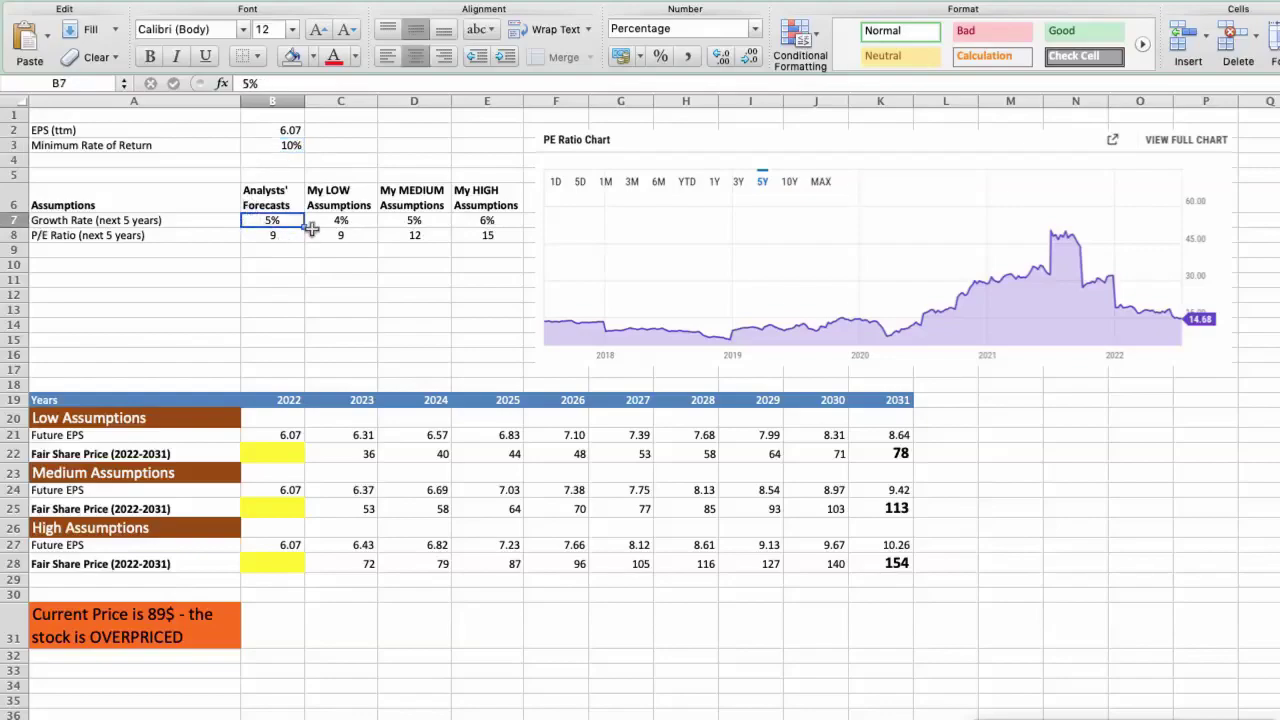
click(253, 235)
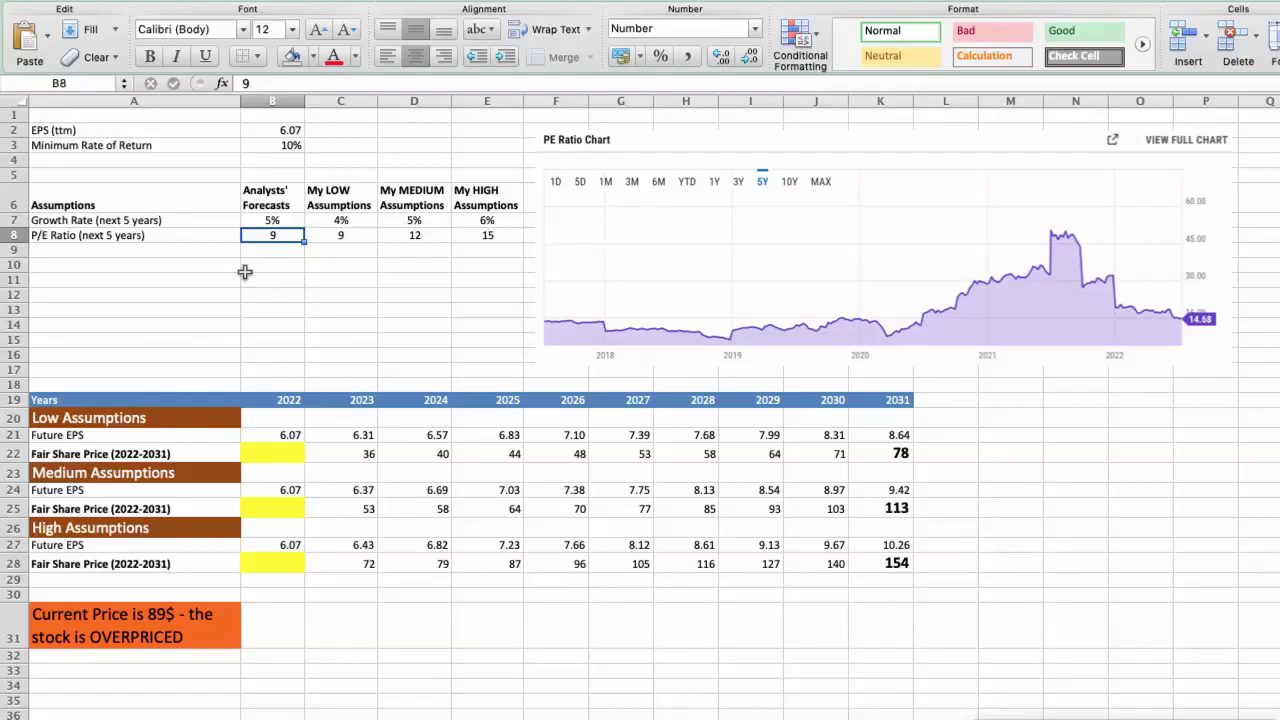
Review the growth rate and P/E ratio for the next 5 years under the low, medium and high assumptions
click(318, 220)
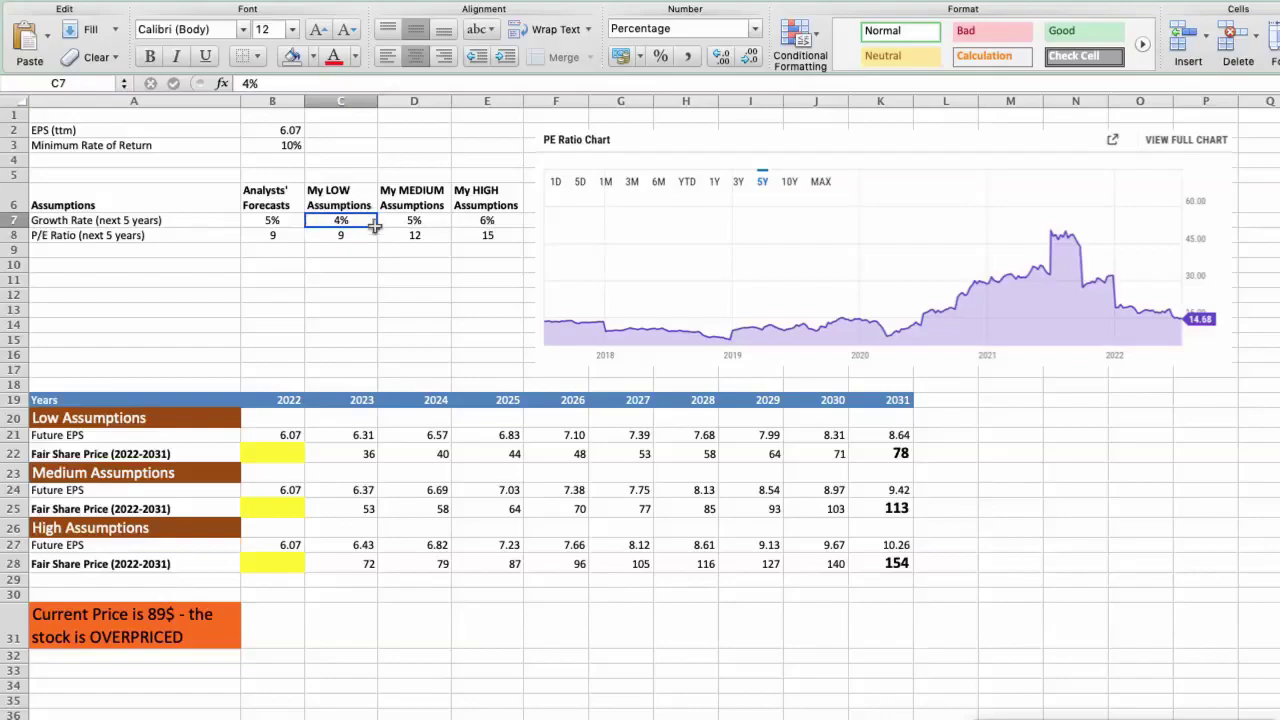
click(316, 235)
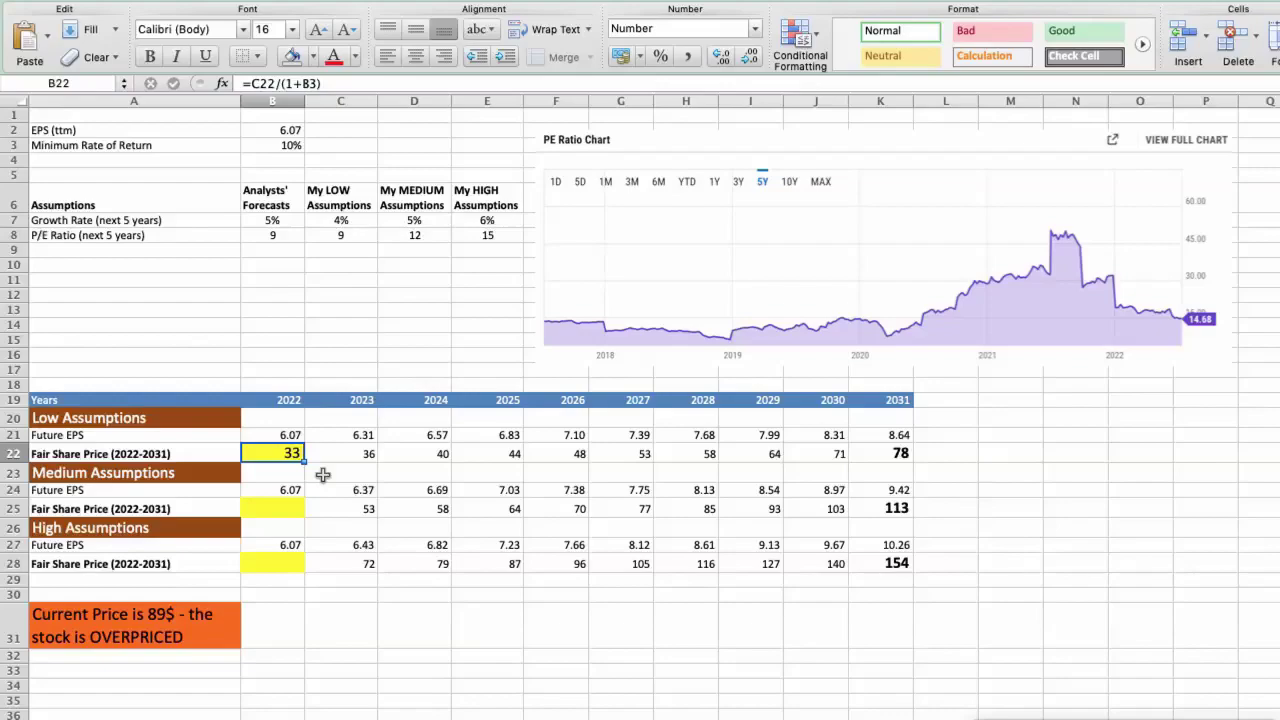
click(382, 218)
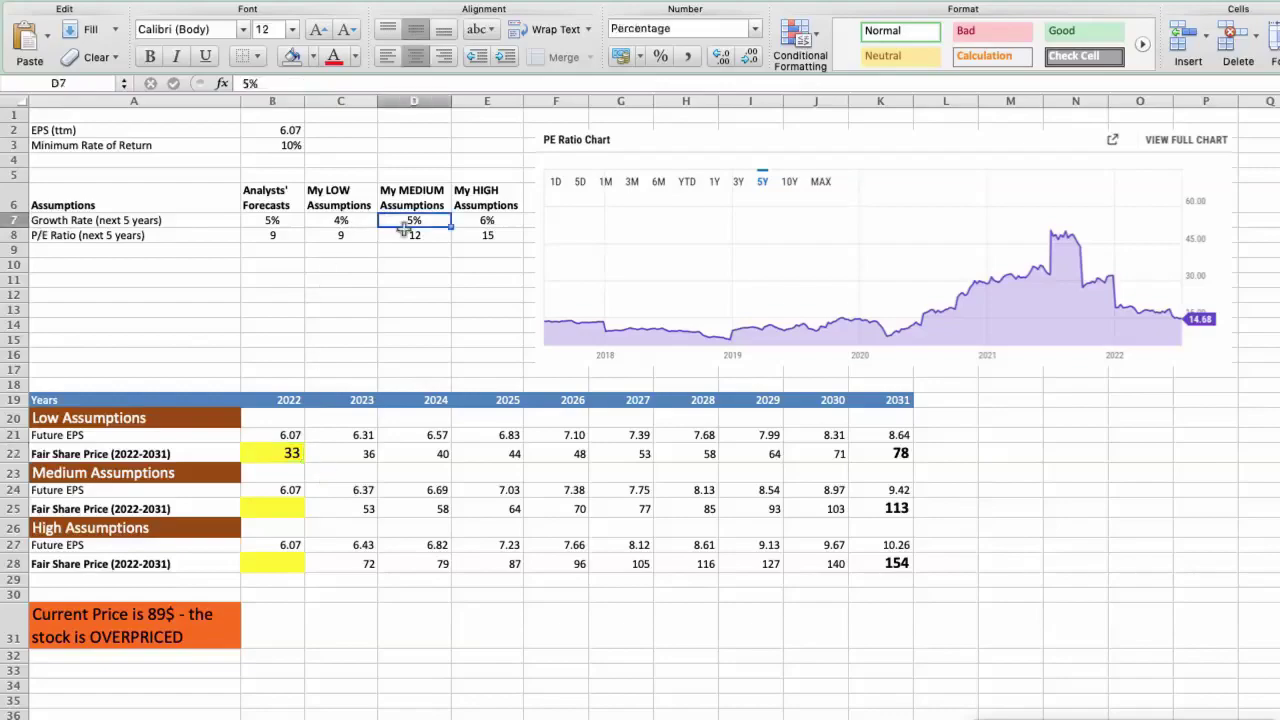
click(389, 237)
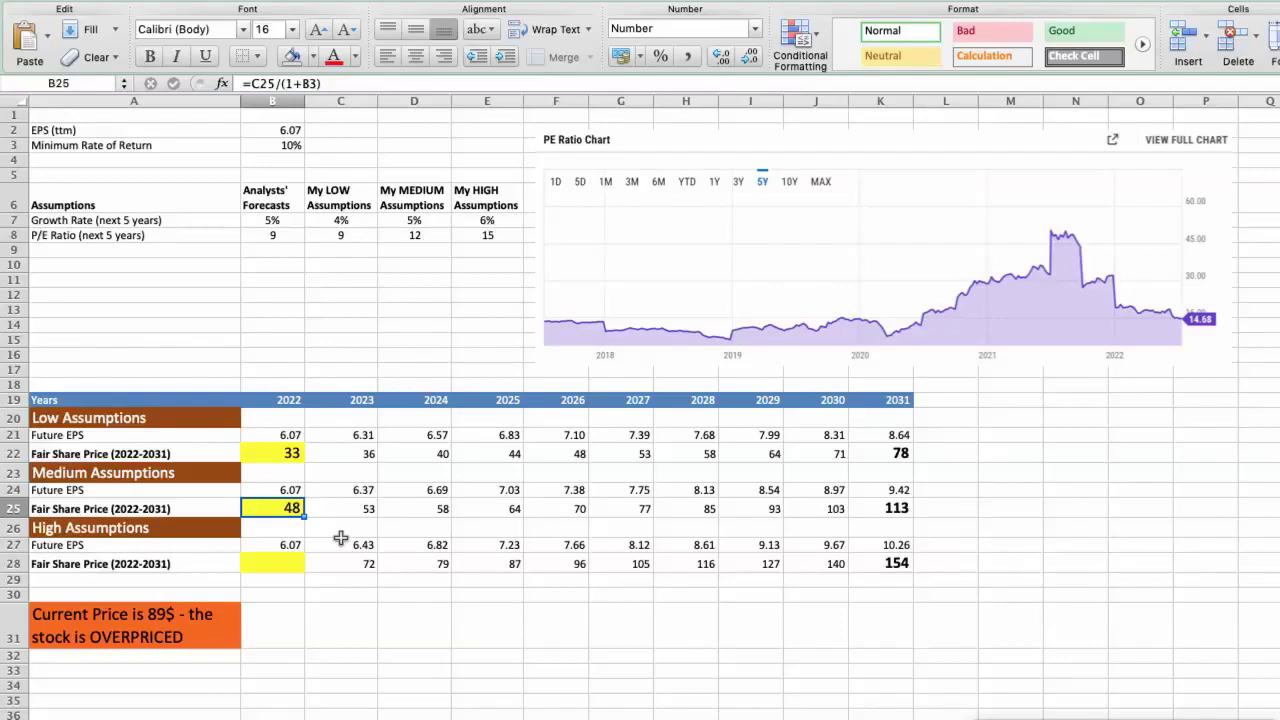
click(461, 221)
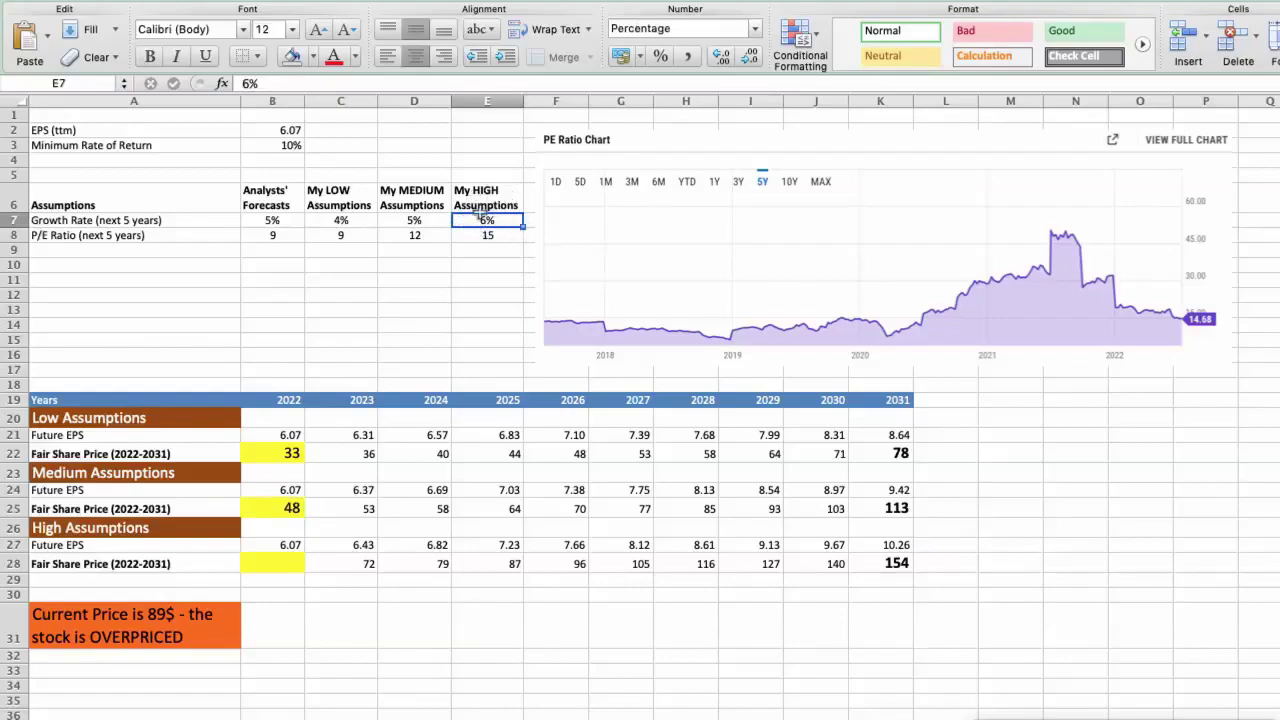
click(463, 233)
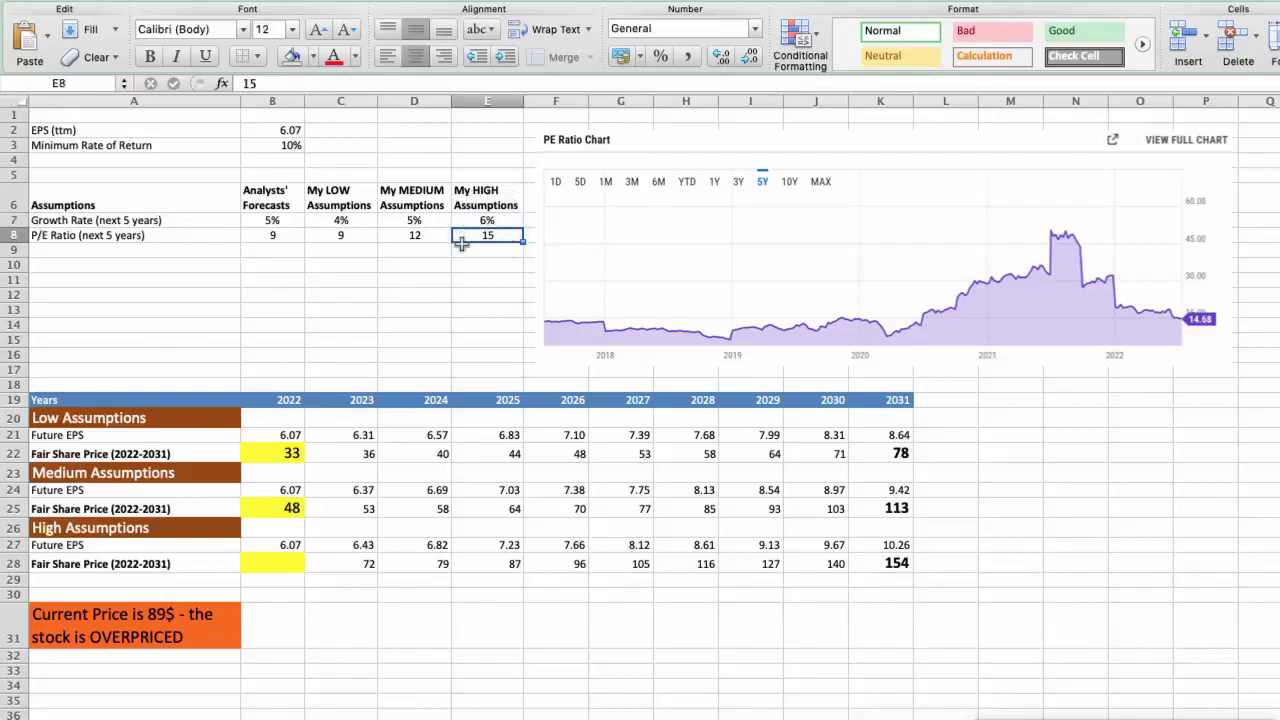